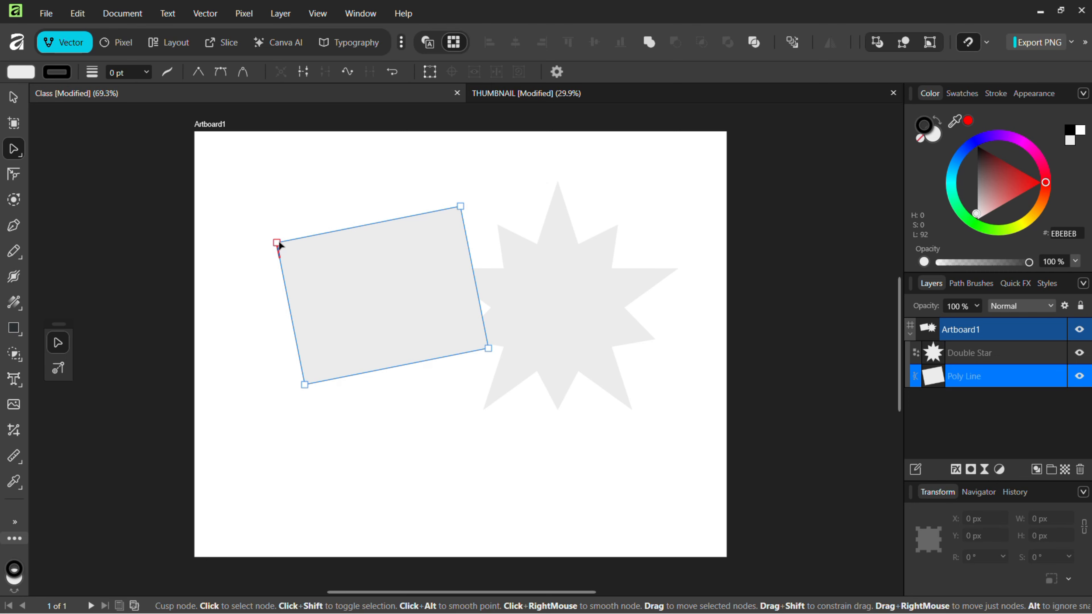
# Bend the grey rectangle's upper edge inward with the Node tool and reposition its four corner nodes into a narrower, taller outline.
pyautogui.moveTo(324, 233); pyautogui.dragTo(363, 307)
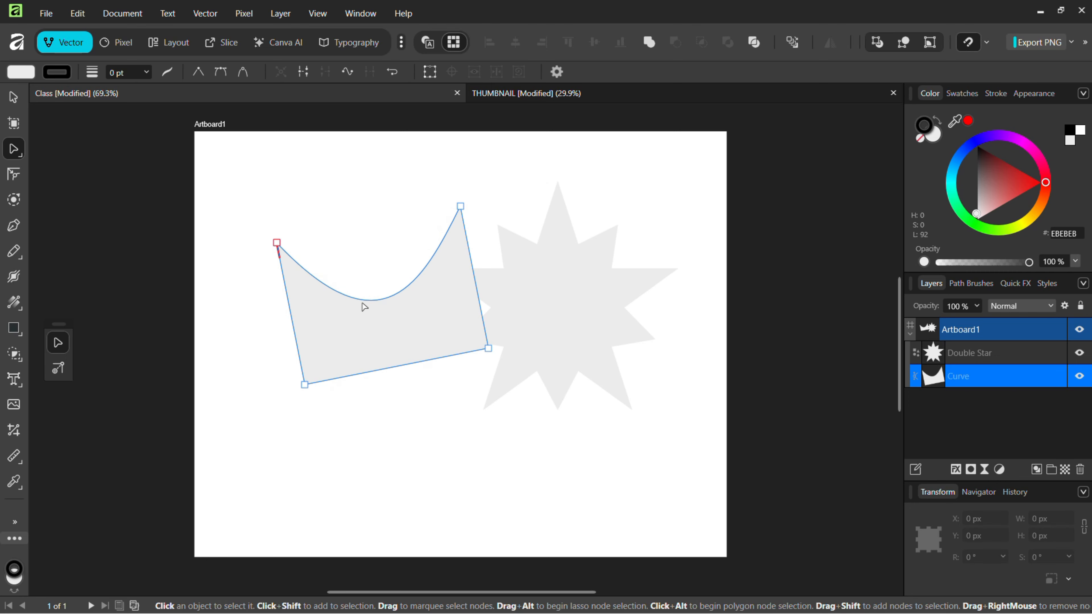
pyautogui.moveTo(277, 243); pyautogui.dragTo(304, 295)
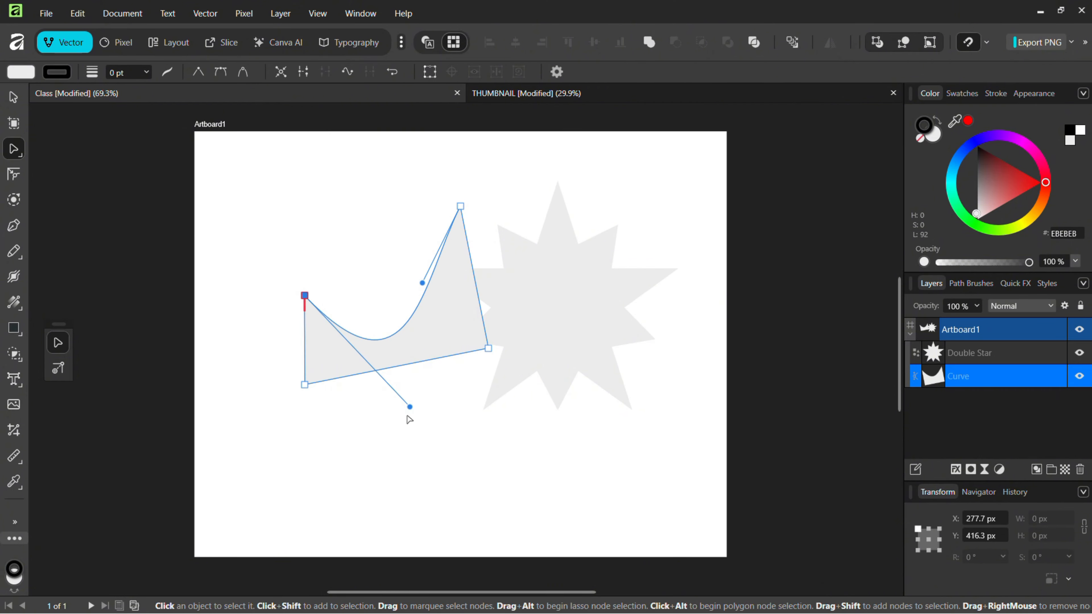
pyautogui.moveTo(409, 407); pyautogui.dragTo(458, 337)
pyautogui.moveTo(304, 386); pyautogui.dragTo(269, 493)
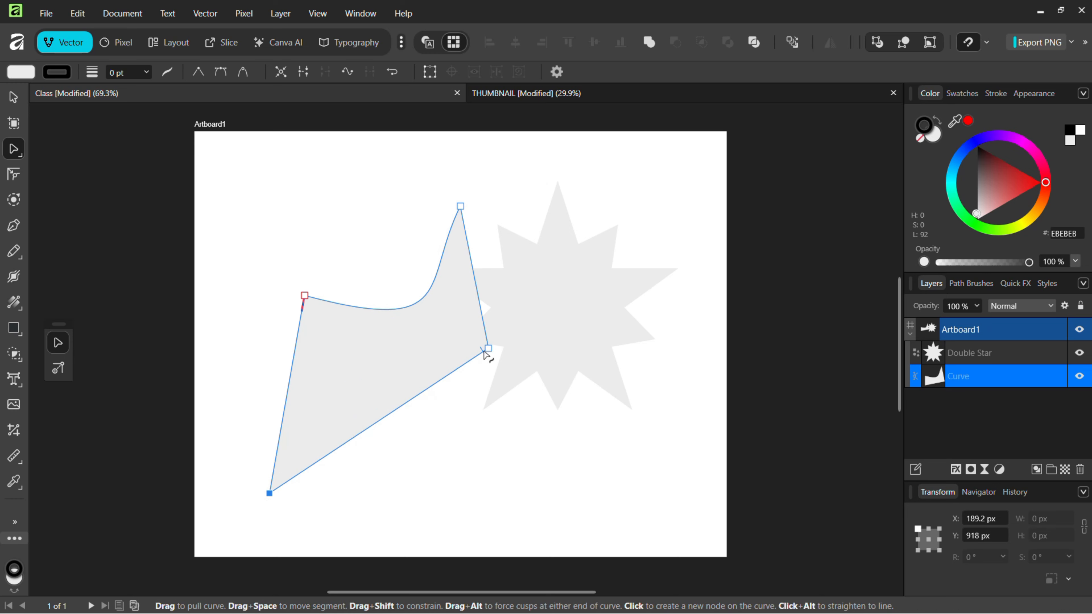
pyautogui.moveTo(486, 349); pyautogui.dragTo(394, 476)
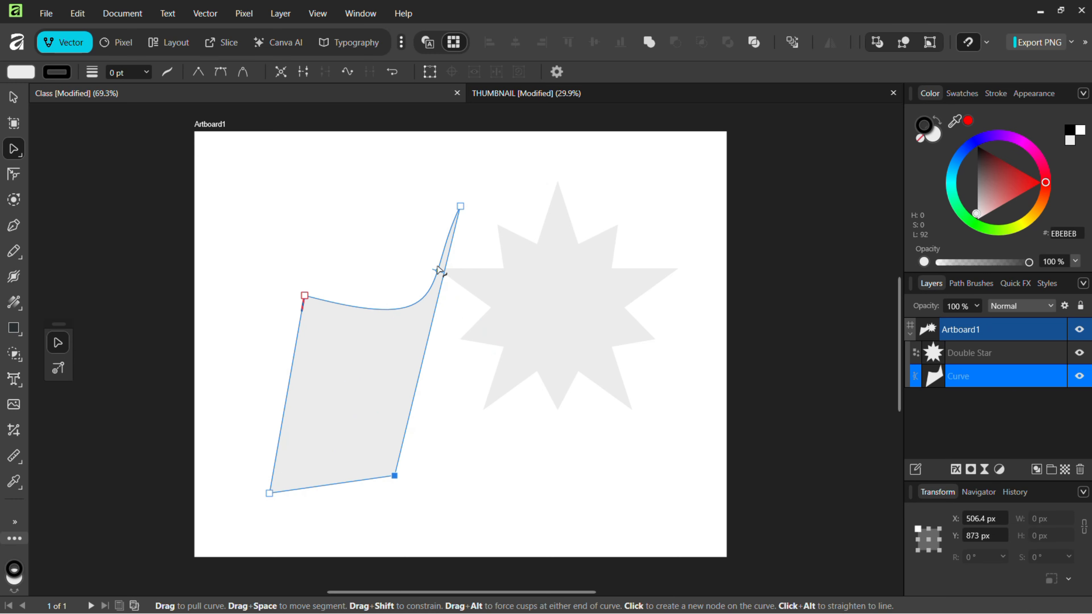
pyautogui.moveTo(459, 208); pyautogui.dragTo(385, 243)
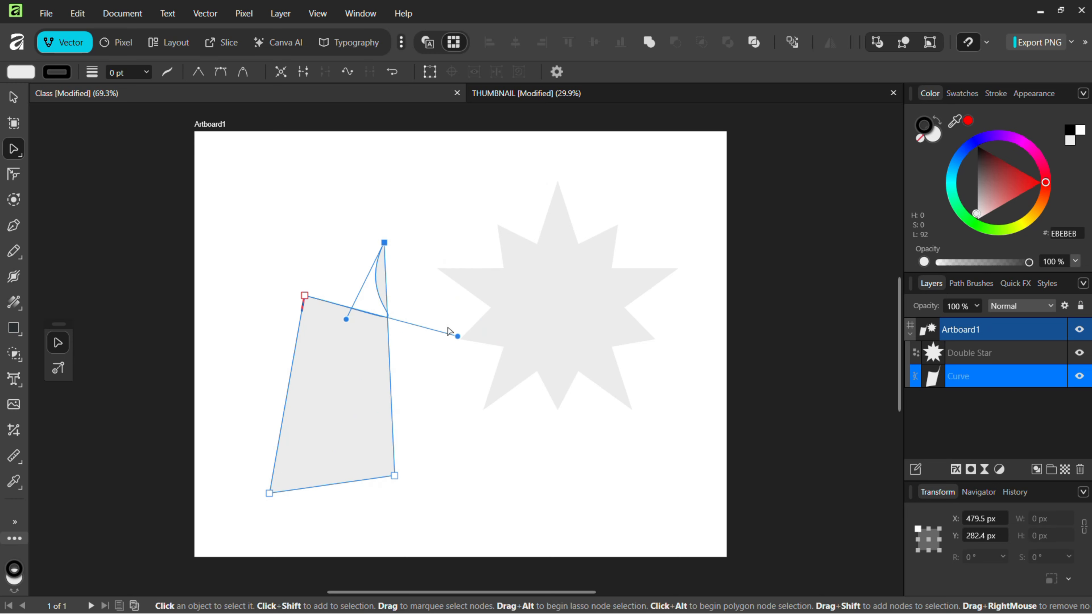
# Shape the upper edge into a wave with its two curve handles and bend the bottom edge into an inward arch.
pyautogui.moveTo(457, 338); pyautogui.dragTo(325, 182)
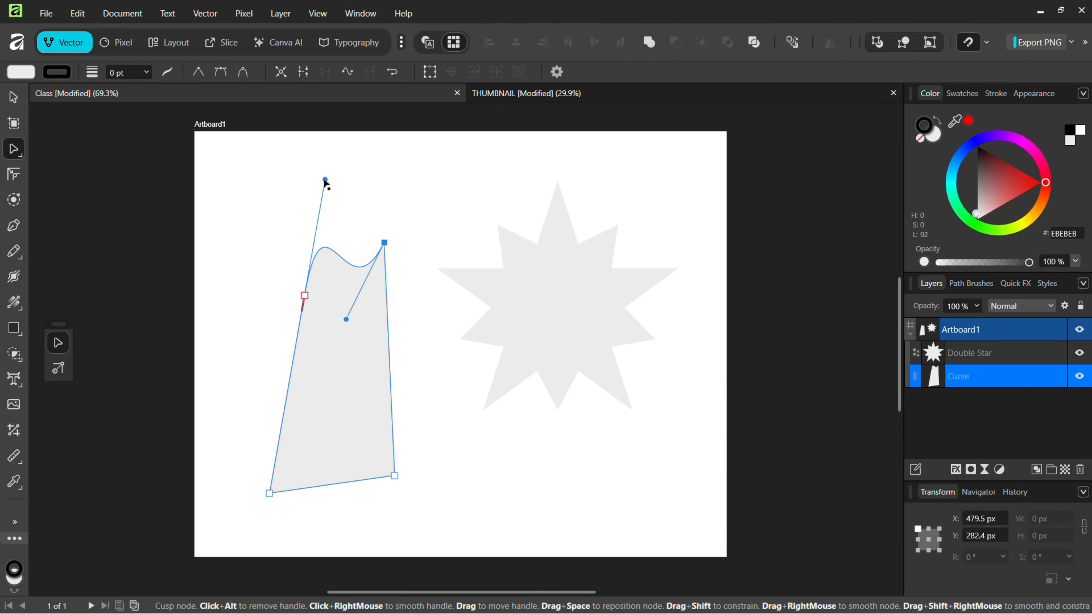
pyautogui.moveTo(347, 319); pyautogui.dragTo(338, 468)
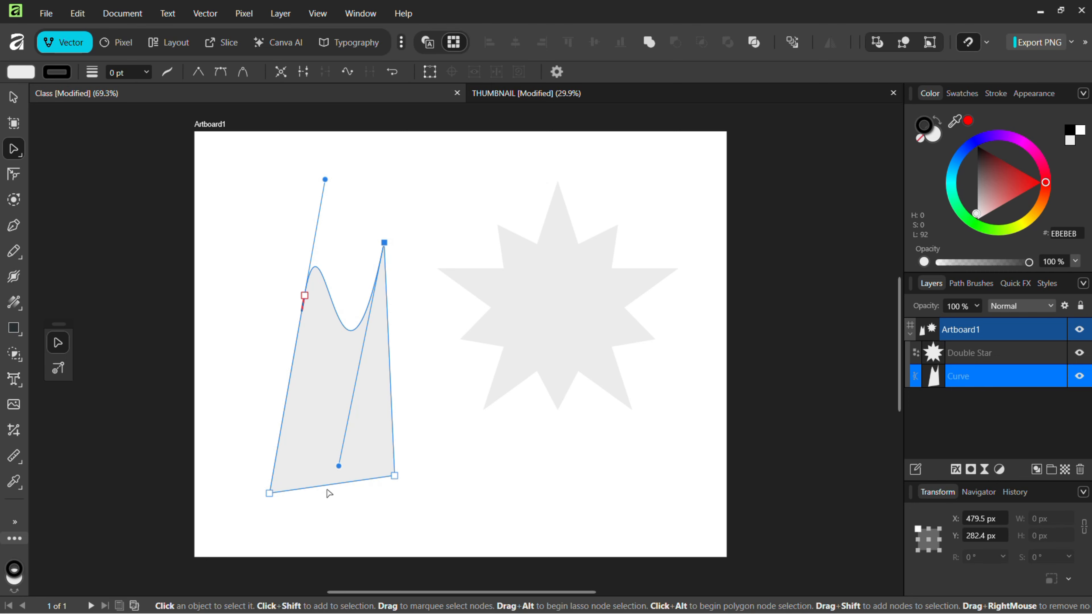
pyautogui.scroll(5, 327, 489)
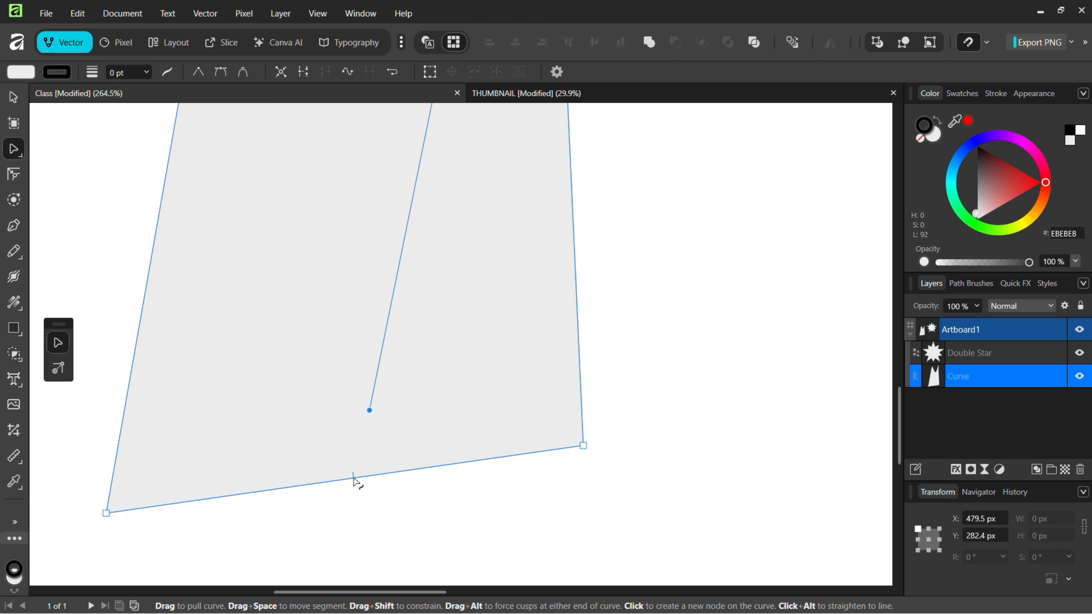
pyautogui.moveTo(353, 478); pyautogui.dragTo(370, 246)
pyautogui.scroll(-8, 435, 268)
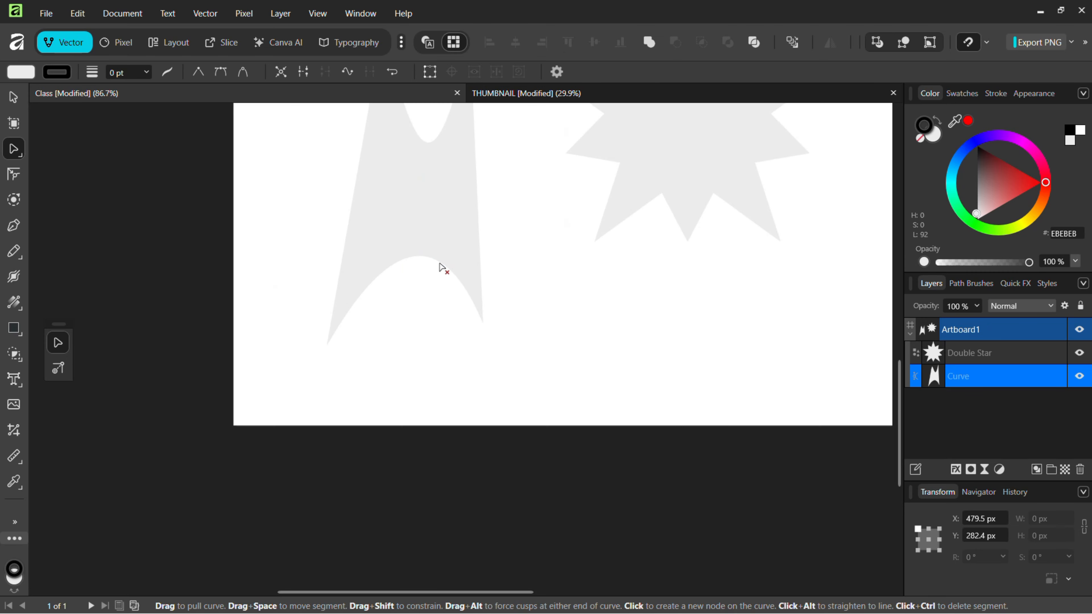
pyautogui.scroll(-2, 461, 240)
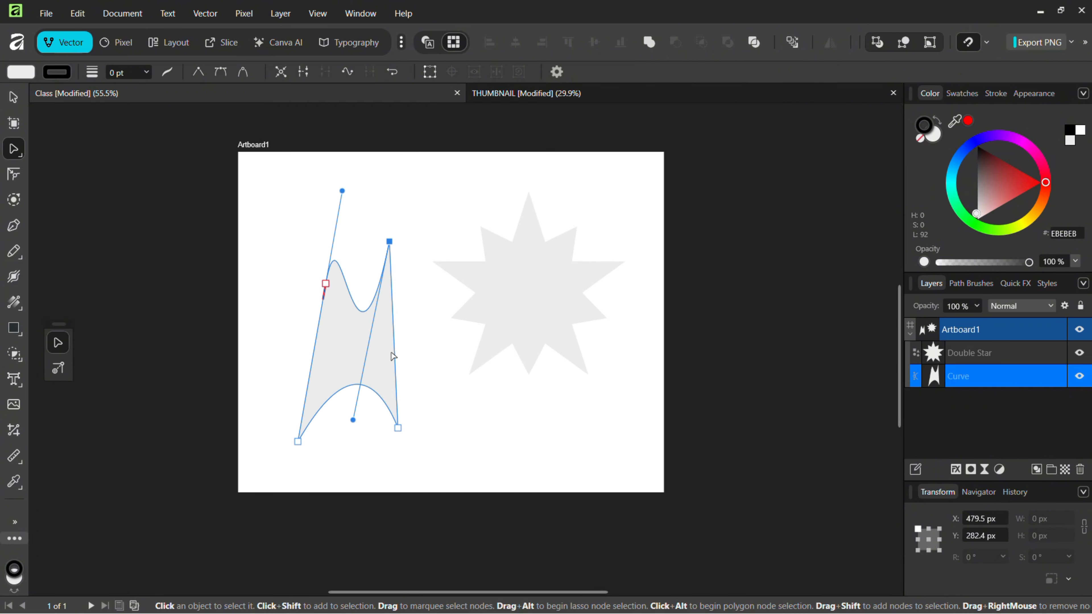
# Undo all node, handle and edge edits on the grey shape, back to the plain tilted rectangle.
pyautogui.hotkey('ctrl', 'z')
pyautogui.hotkey('ctrl', 'z')
pyautogui.hotkey('ctrl', 'z')
pyautogui.hotkey('ctrl', 'z')
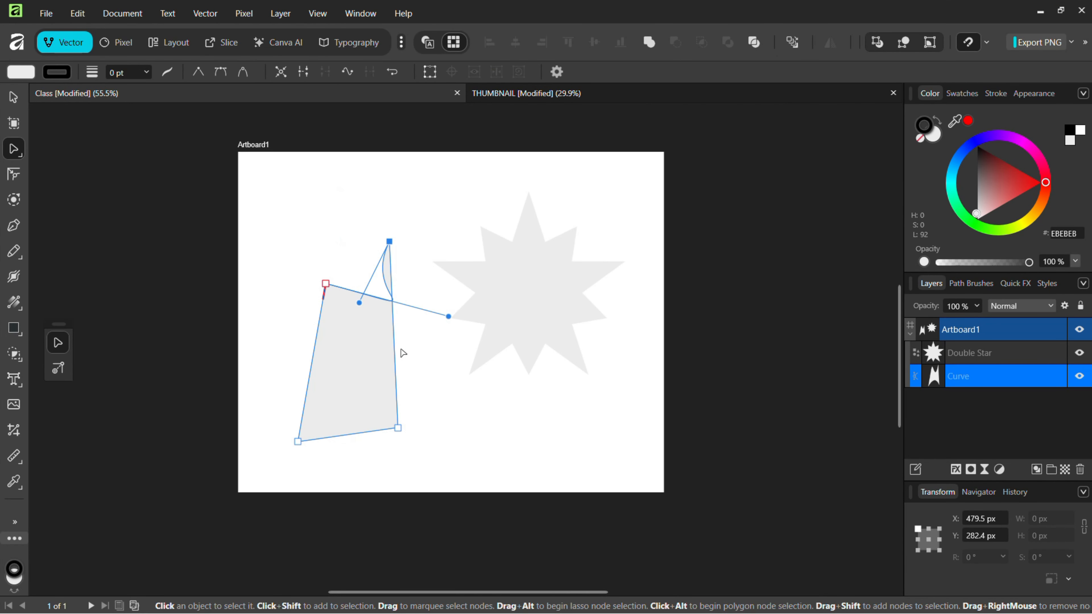
pyautogui.hotkey('ctrl', 'z')
pyautogui.hotkey('ctrl', 'z')
pyautogui.hotkey('ctrl', 'z')
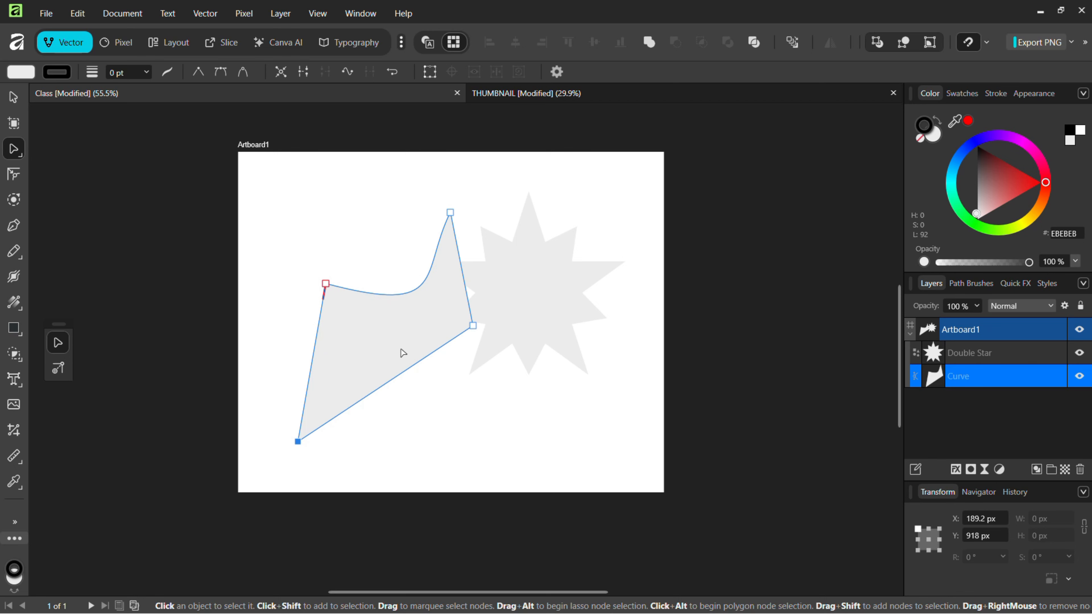
pyautogui.hotkey('ctrl', 'z')
pyautogui.hotkey('ctrl', 'z')
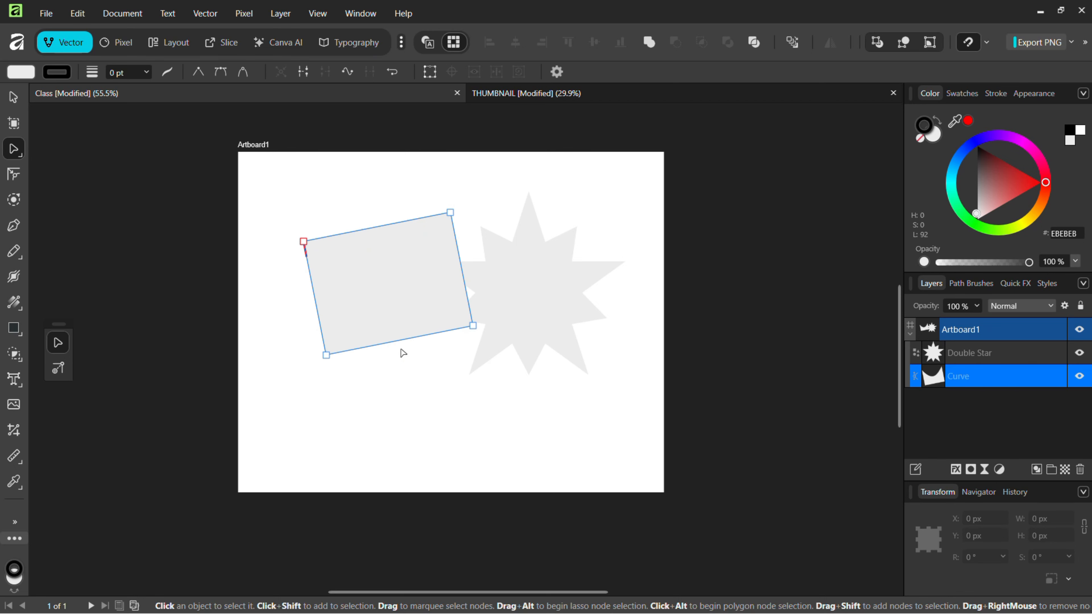
pyautogui.hotkey('ctrl', 'z')
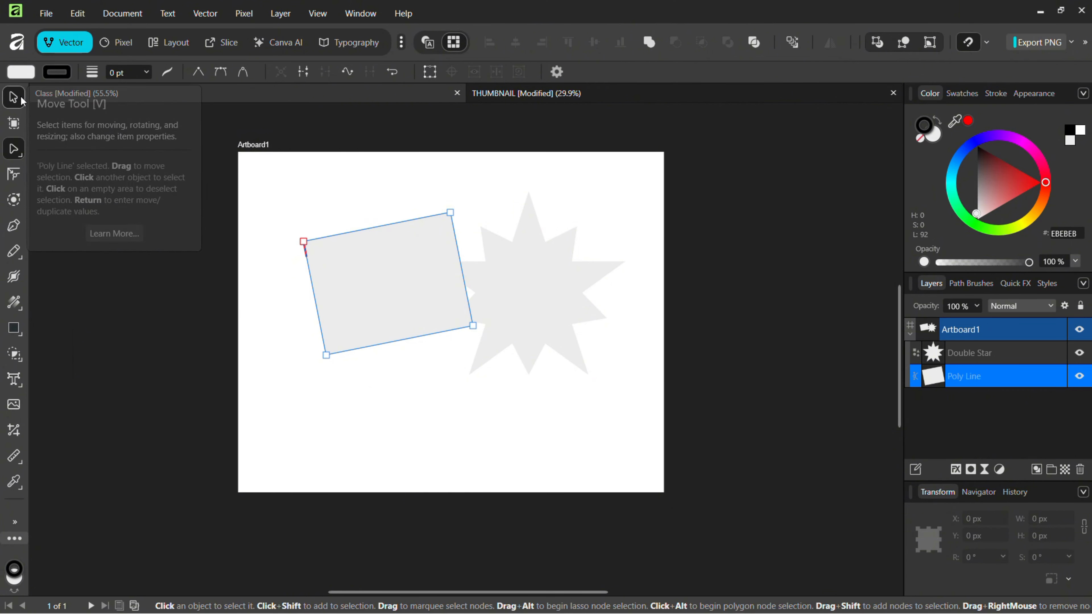
# Move the tilted rectangle down and to the left on the artboard and fill it with red EA2A2A.
pyautogui.click(13, 99)
pyautogui.moveTo(414, 270); pyautogui.dragTo(404, 297)
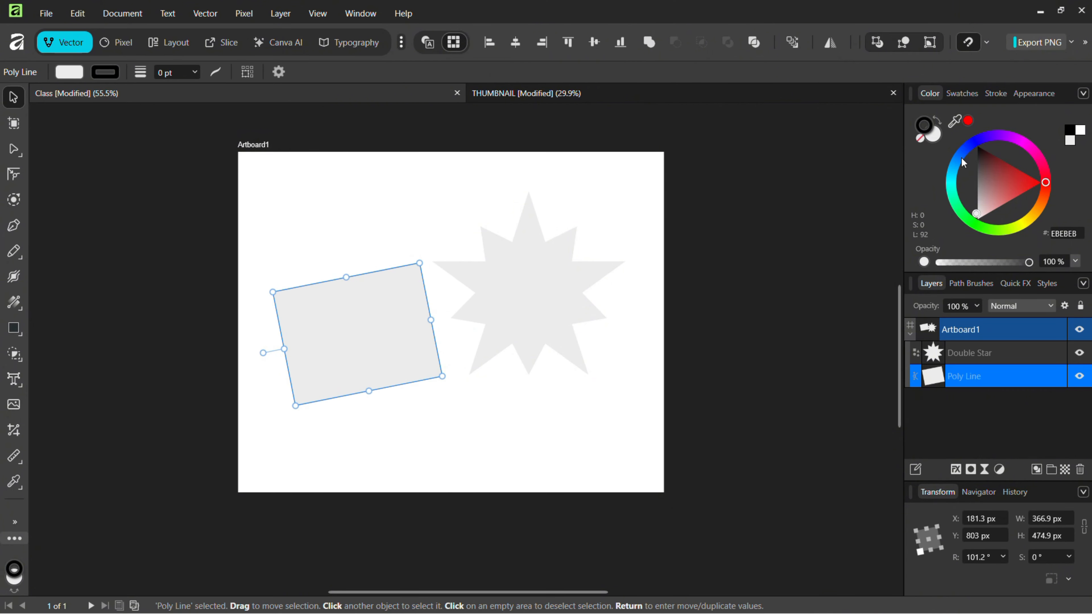
pyautogui.doubleClick(934, 139)
pyautogui.moveTo(979, 253); pyautogui.dragTo(687, 240)
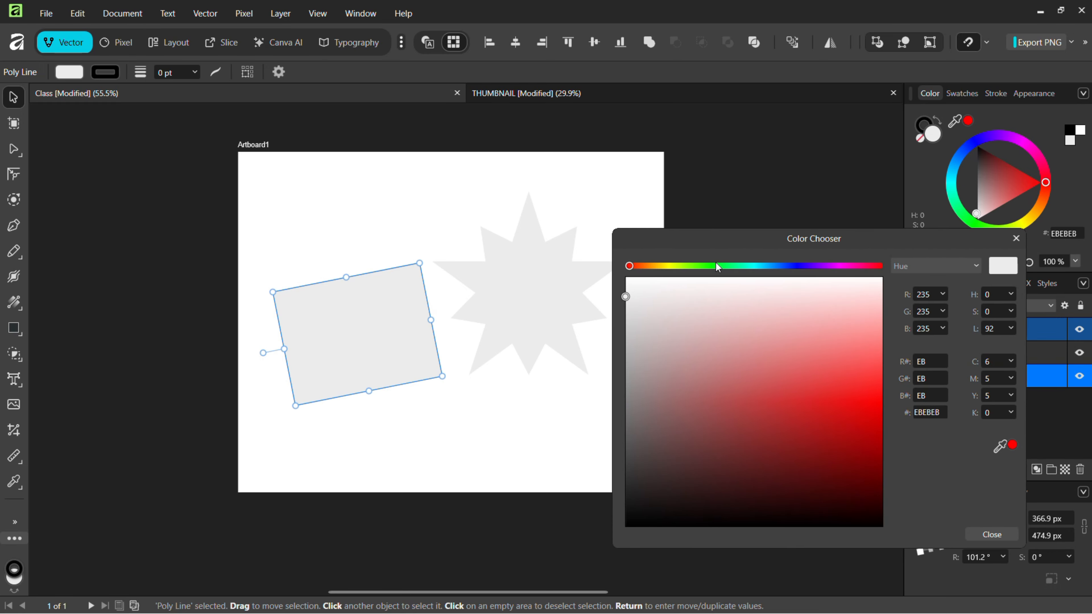
pyautogui.moveTo(748, 480)
pyautogui.mouseDown()
pyautogui.moveTo(826, 446)
pyautogui.moveTo(821, 371)
pyautogui.moveTo(836, 391)
pyautogui.mouseUp()
pyautogui.click(1015, 238)
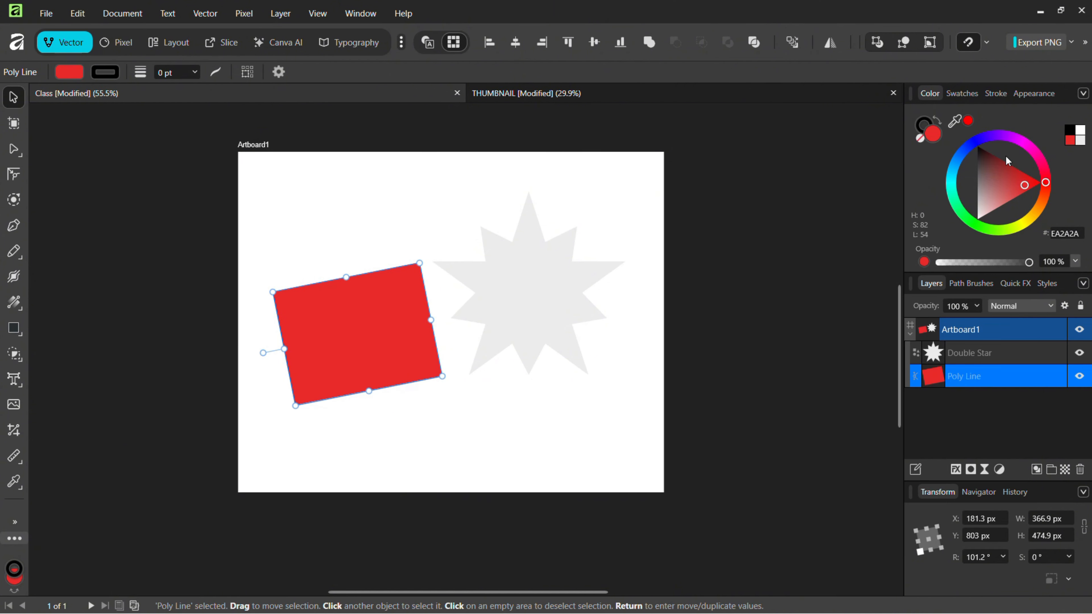
# Change the rectangle's fill to cyan 2BE1EA and the double star's fill to green 94DB1C, leaving nothing selected.
pyautogui.moveTo(998, 145); pyautogui.dragTo(962, 182)
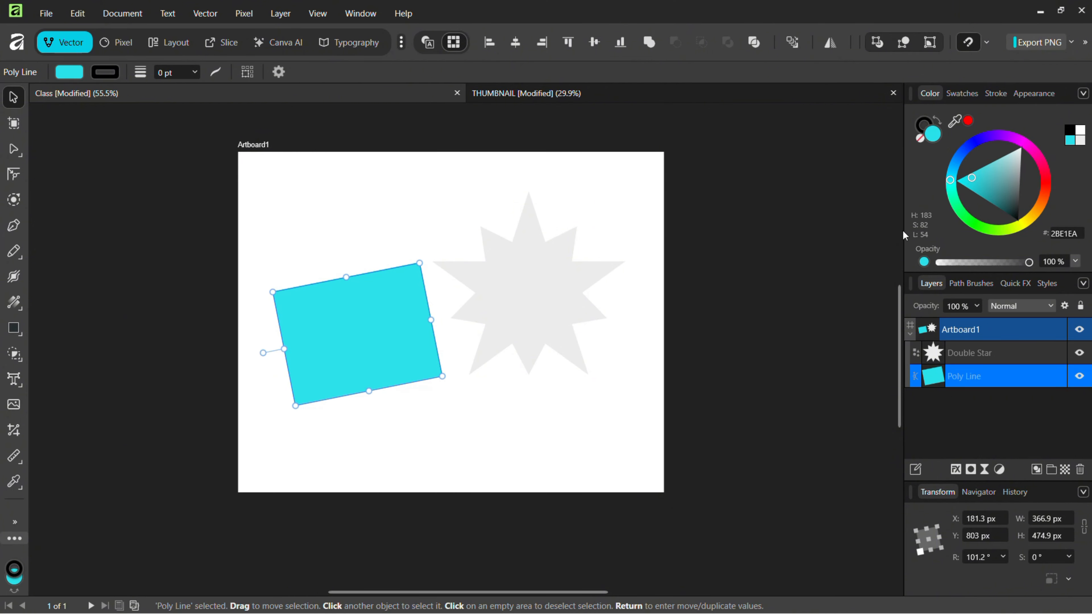
pyautogui.click(554, 267)
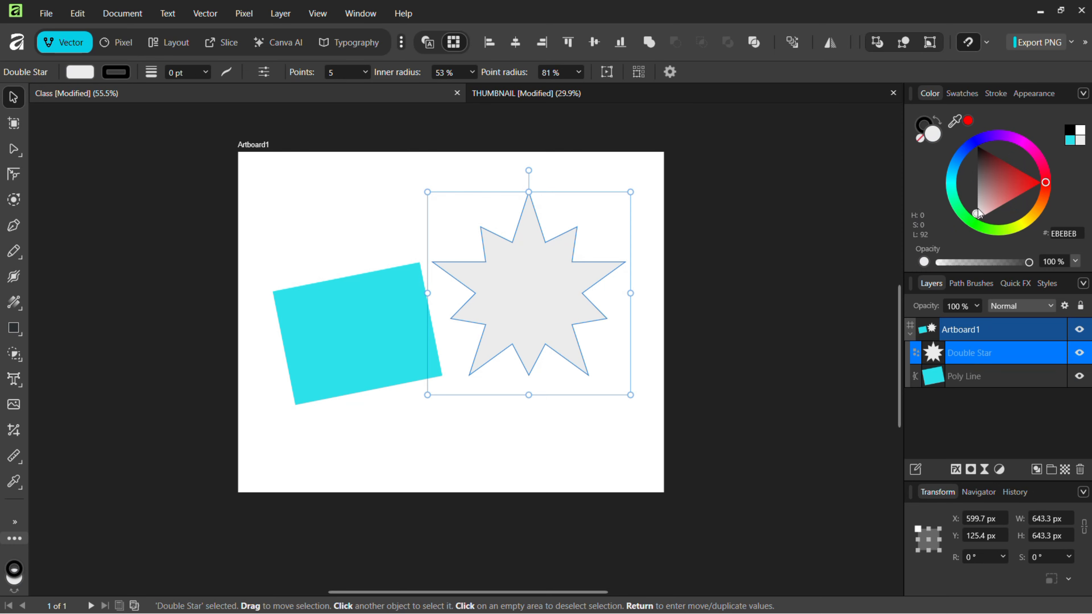
pyautogui.moveTo(979, 214); pyautogui.dragTo(1004, 213)
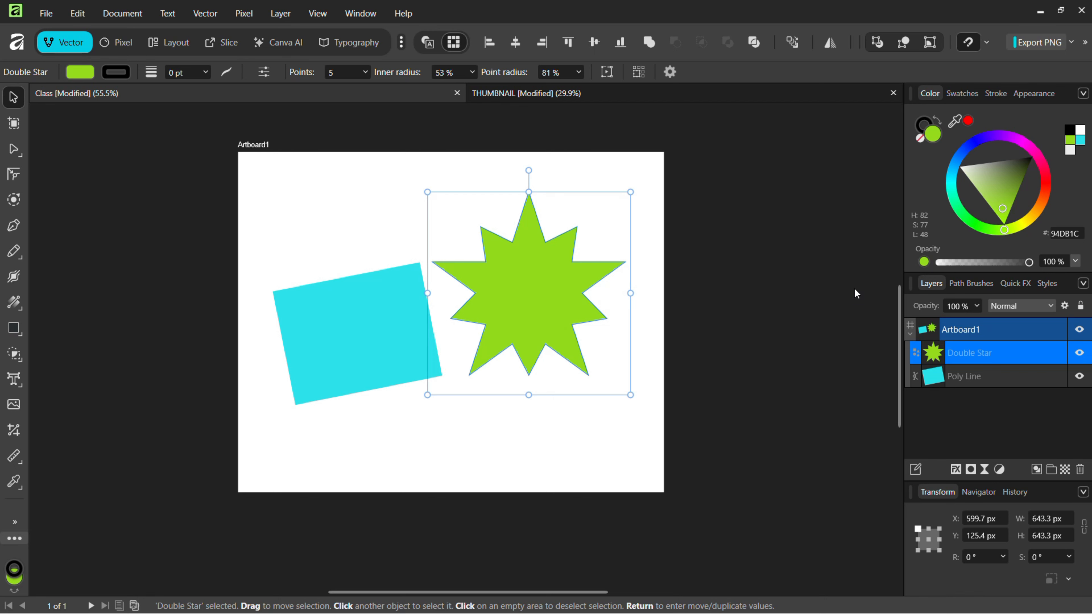
pyautogui.click(356, 240)
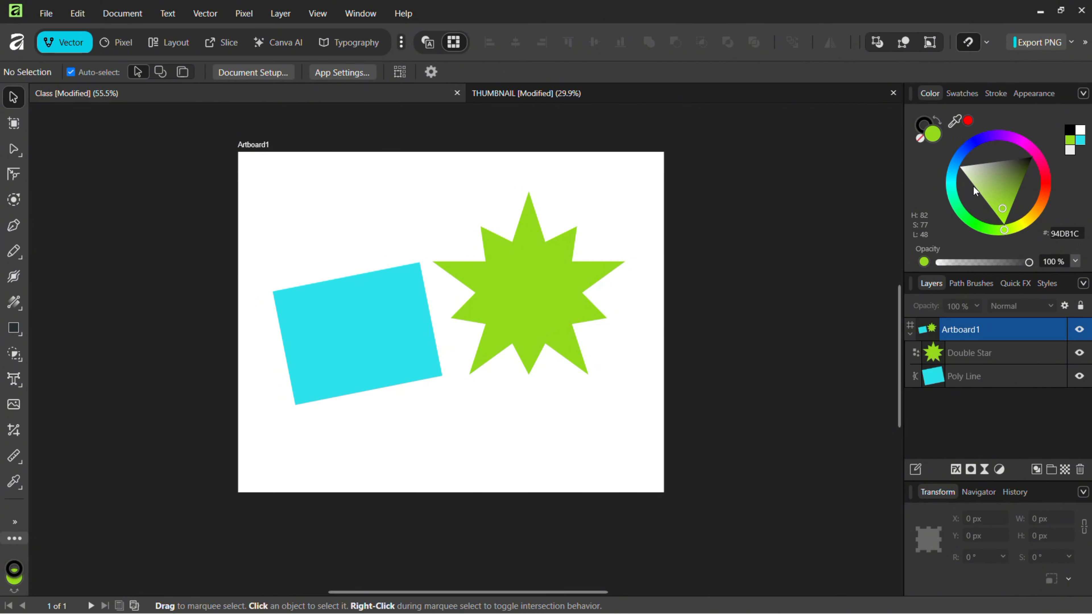
# Move the star slightly right and down to about X 631 px, Y 154 px, and shift the rectangle slightly up.
pyautogui.click(541, 320)
pyautogui.hotkey('shift', 'Right')
pyautogui.hotkey('shift', 'Down')
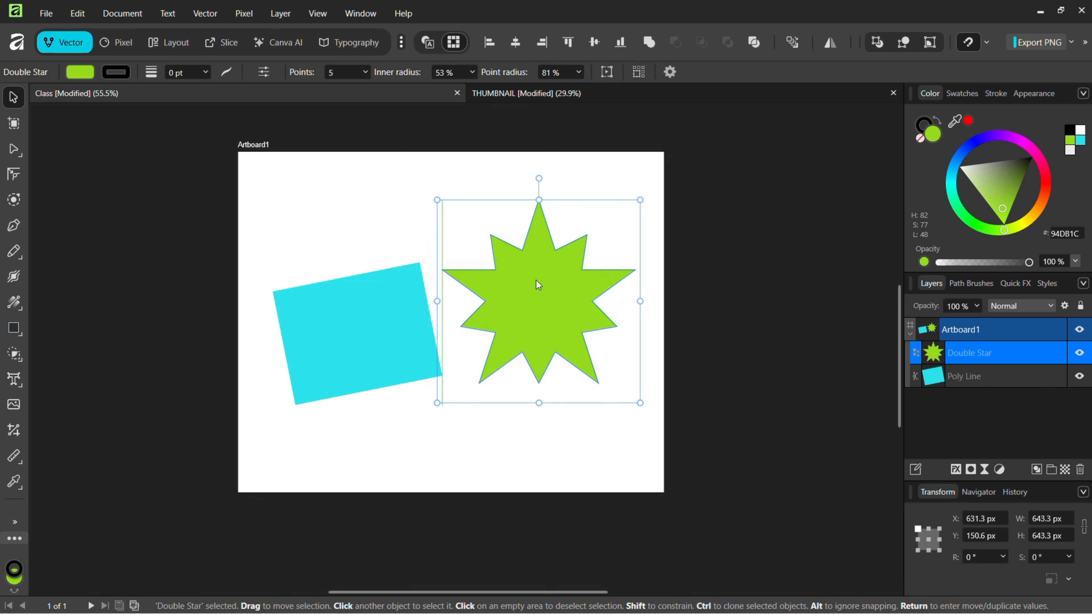
pyautogui.click(357, 328)
pyautogui.moveTo(355, 325); pyautogui.dragTo(353, 312)
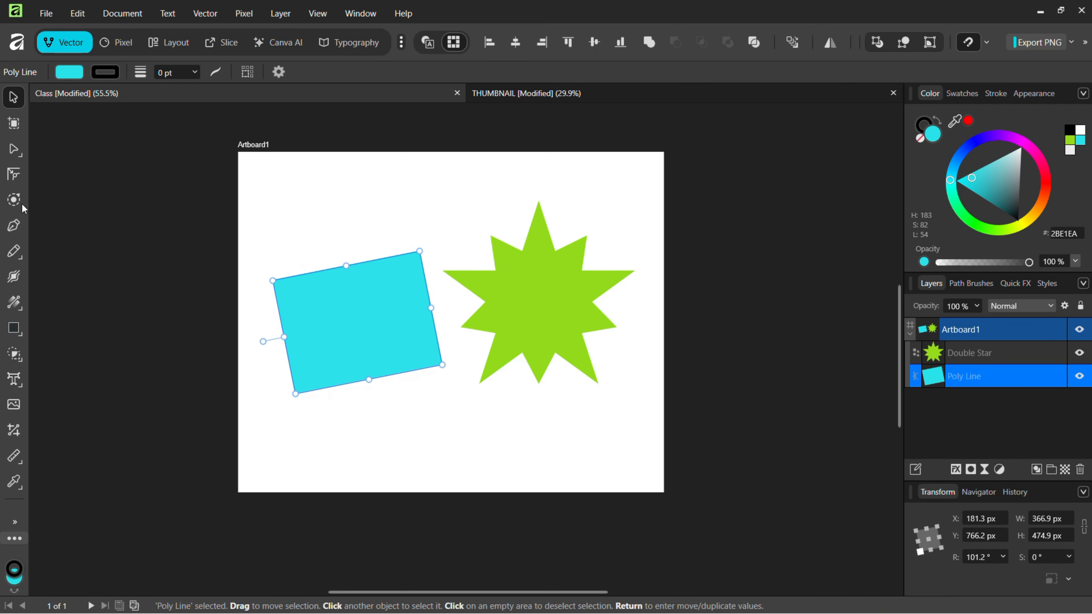
# Curve the cyan rectangle's upper edge into a wave with the Node tool and move its two right-hand corner nodes inward.
pyautogui.click(16, 151)
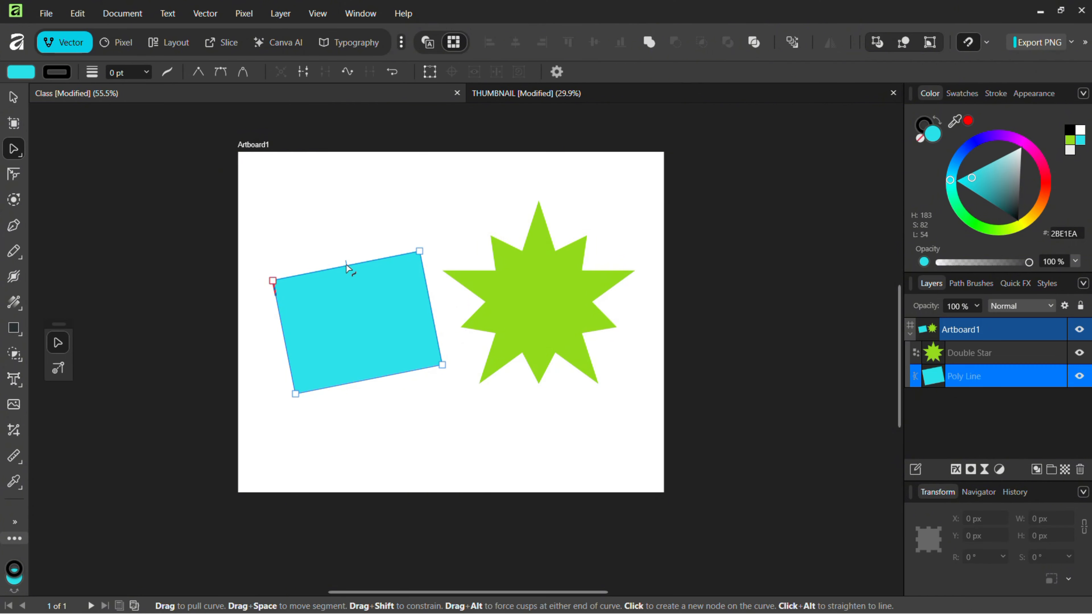
pyautogui.moveTo(346, 264); pyautogui.dragTo(357, 314)
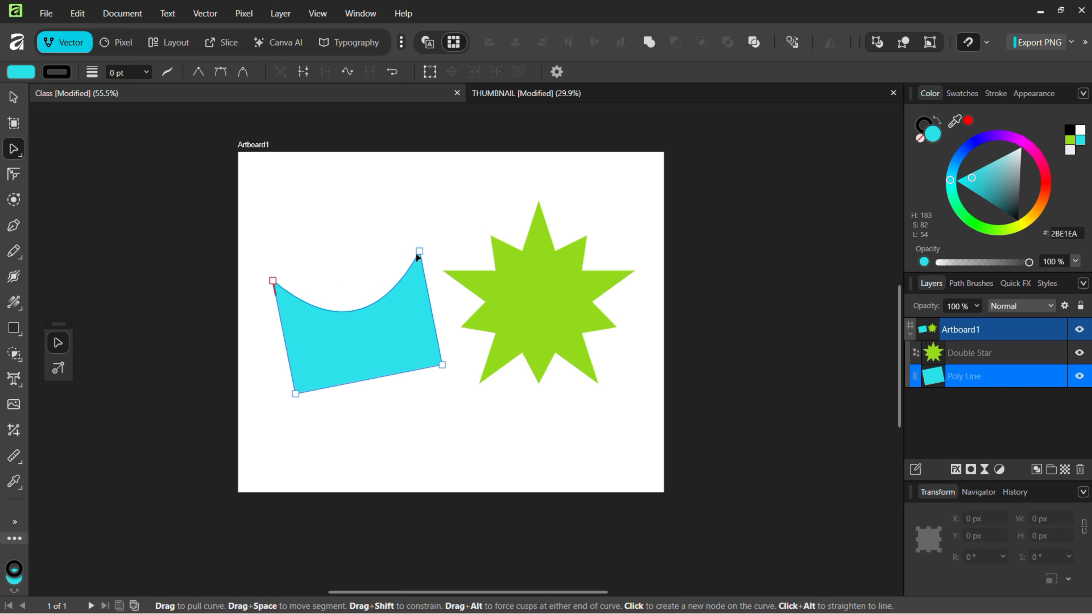
pyautogui.moveTo(420, 251); pyautogui.dragTo(377, 258)
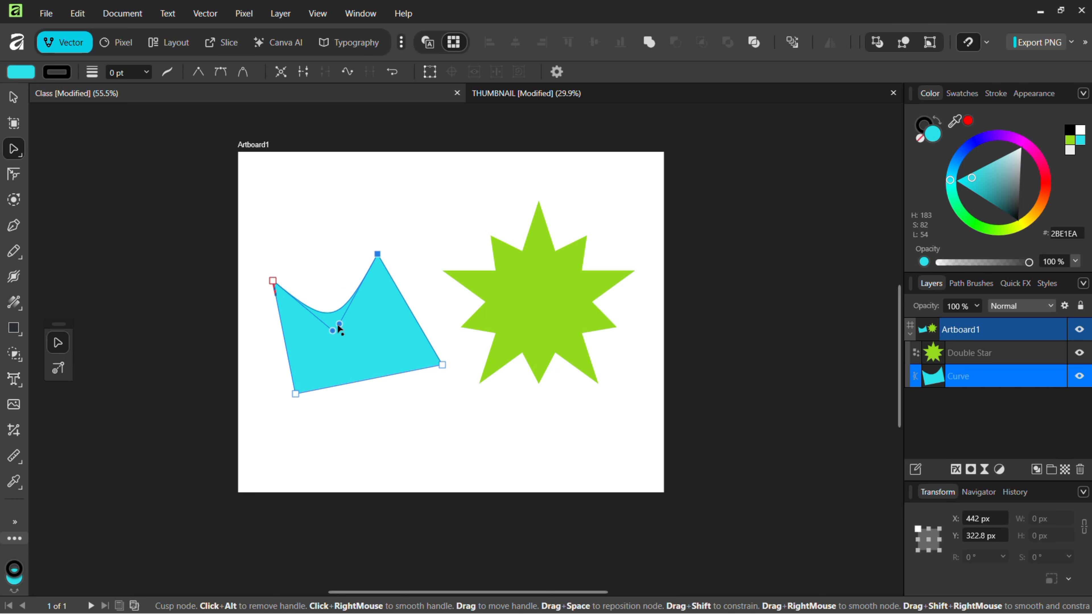
pyautogui.moveTo(339, 324); pyautogui.dragTo(329, 262)
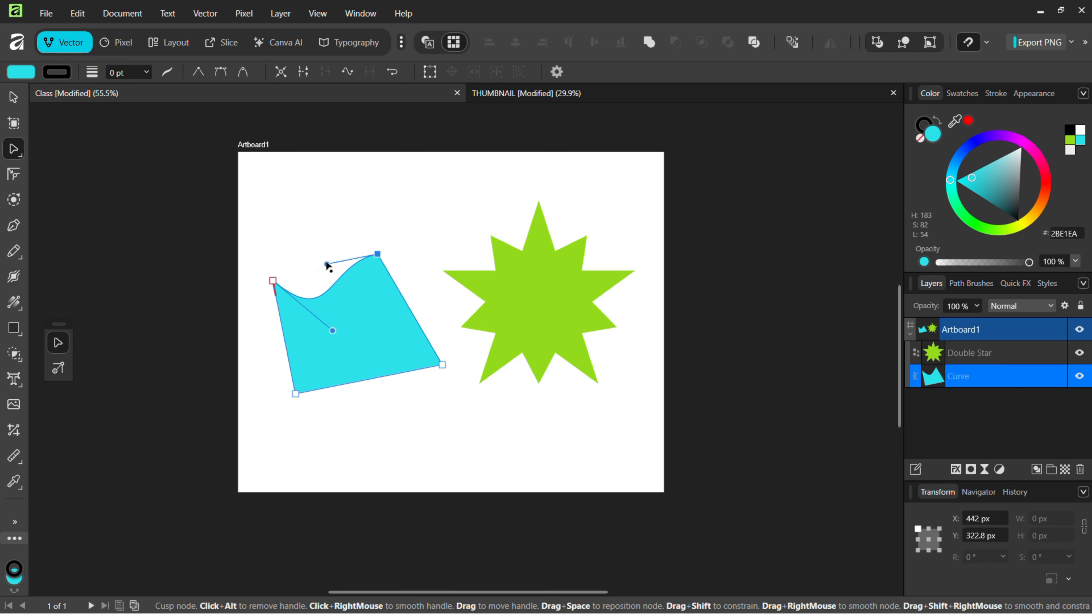
pyautogui.moveTo(442, 365); pyautogui.dragTo(408, 357)
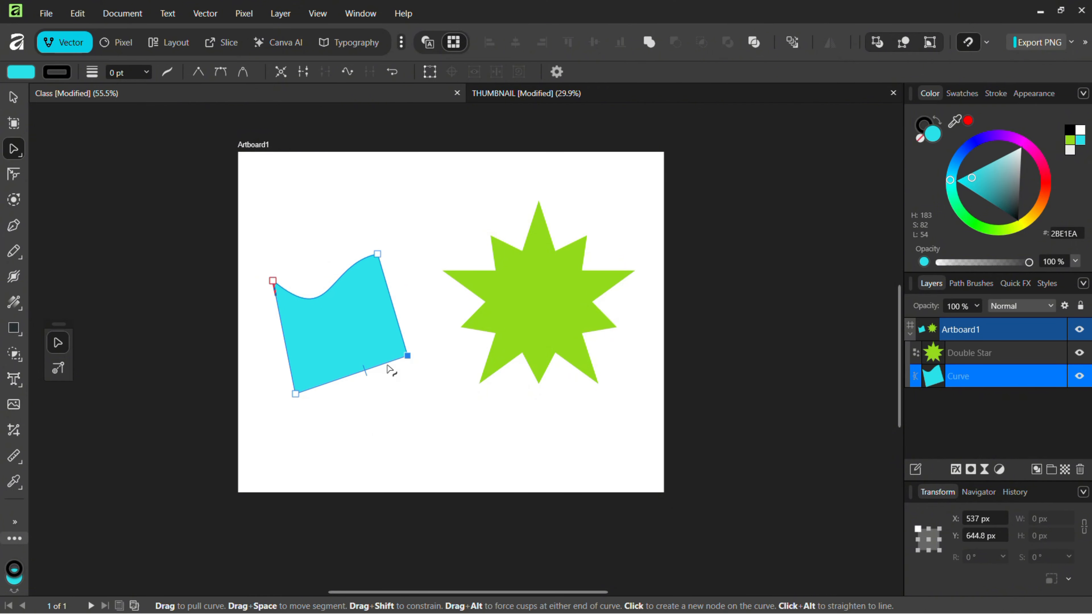
# Undo the curve and node edits on the cyan shape, back to the straight-edged rectangle.
pyautogui.hotkey('ctrl', 'z')
pyautogui.hotkey('ctrl', 'z')
pyautogui.hotkey('ctrl', 'z')
pyautogui.hotkey('ctrl', 'z')
pyautogui.hotkey('ctrl', 'z')
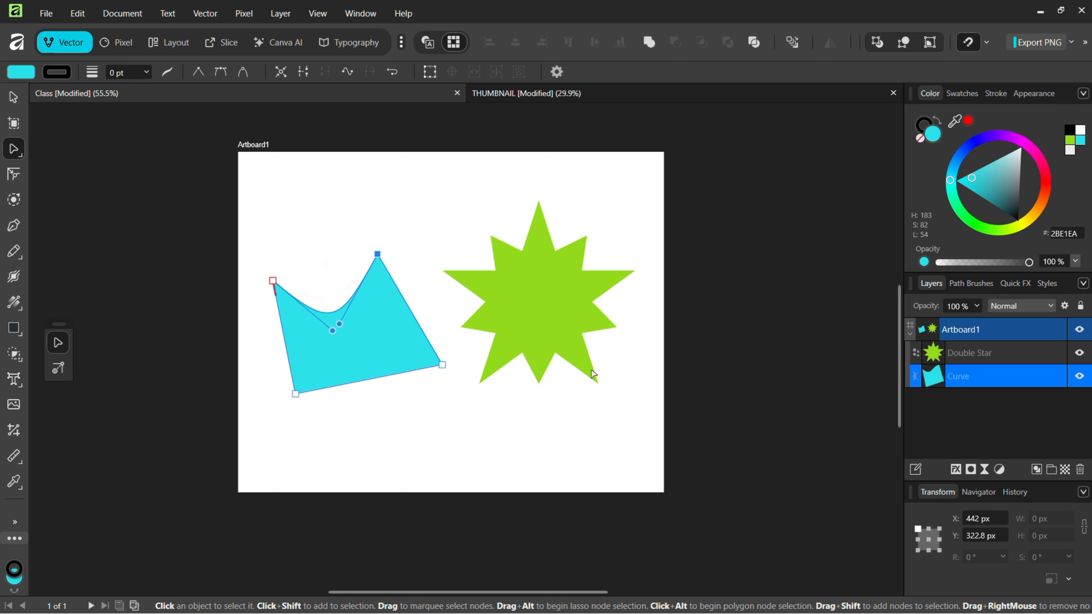
pyautogui.hotkey('ctrl', 'z')
pyautogui.hotkey('ctrl', 'z')
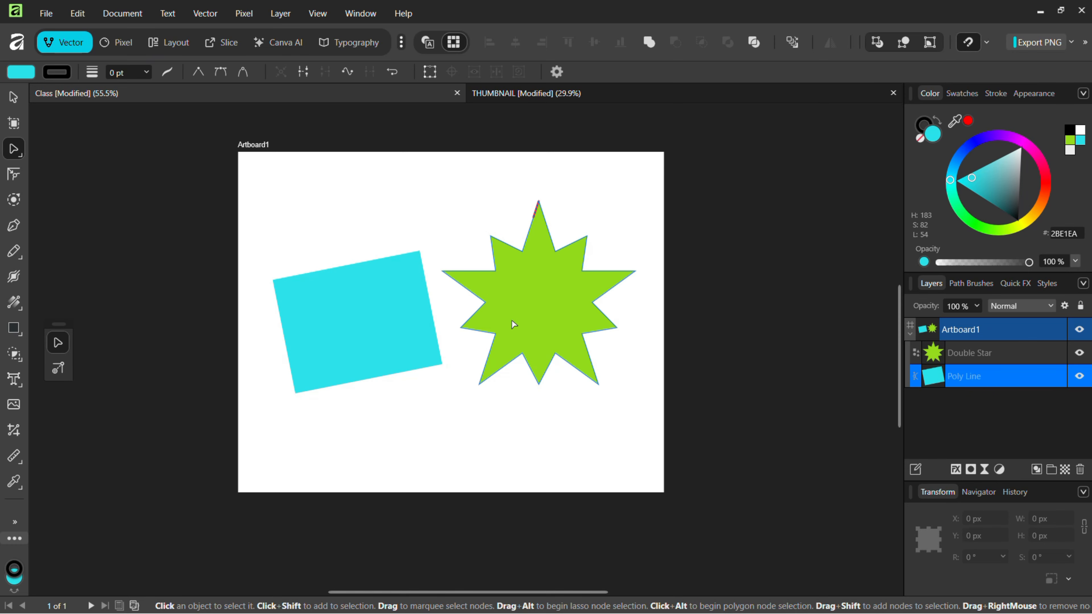
# Reduce the double star's inner radius to 41% using its on-canvas shape handle.
pyautogui.click(512, 320)
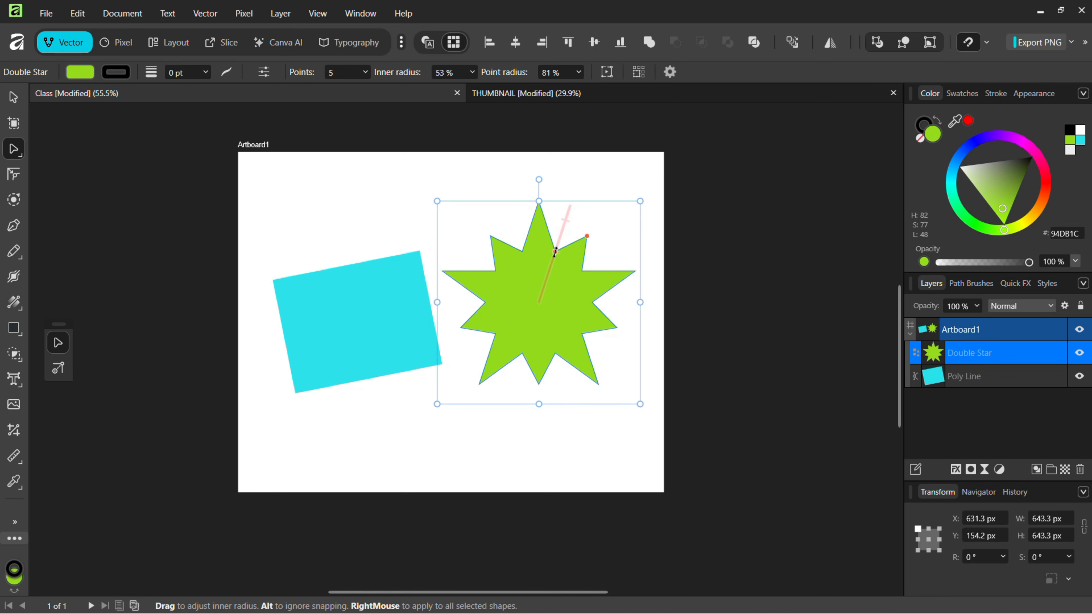
pyautogui.moveTo(554, 253); pyautogui.dragTo(552, 263)
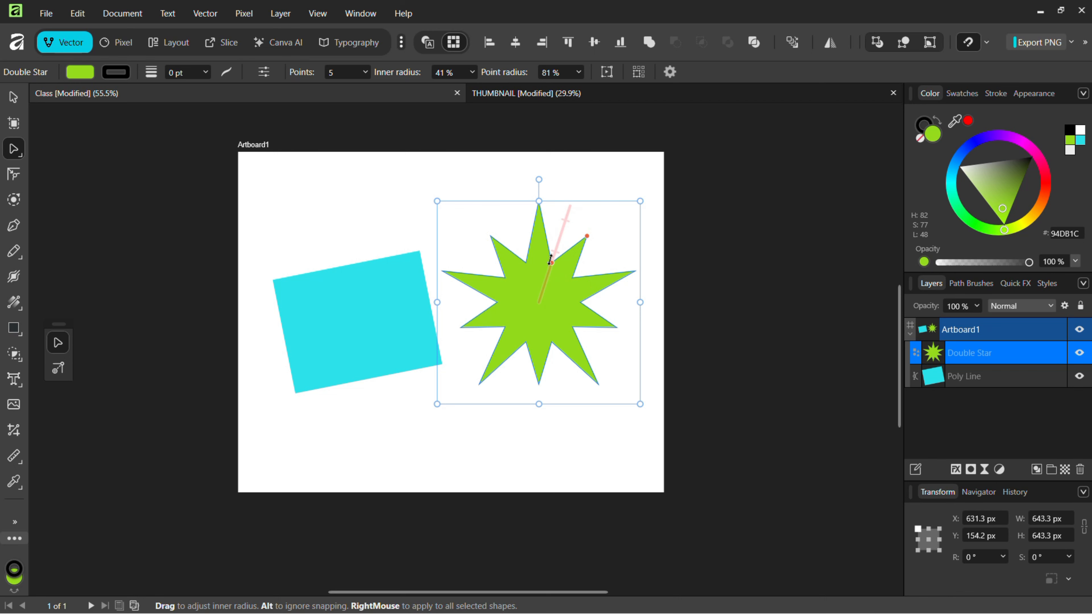
pyautogui.moveTo(552, 262)
pyautogui.mouseDown()
pyautogui.moveTo(548, 299)
pyautogui.moveTo(559, 236)
pyautogui.moveTo(579, 234)
pyautogui.moveTo(568, 284)
pyautogui.moveTo(580, 244)
pyautogui.moveTo(558, 224)
pyautogui.moveTo(558, 247)
pyautogui.moveTo(568, 226)
pyautogui.moveTo(576, 250)
pyautogui.moveTo(562, 274)
pyautogui.mouseUp()
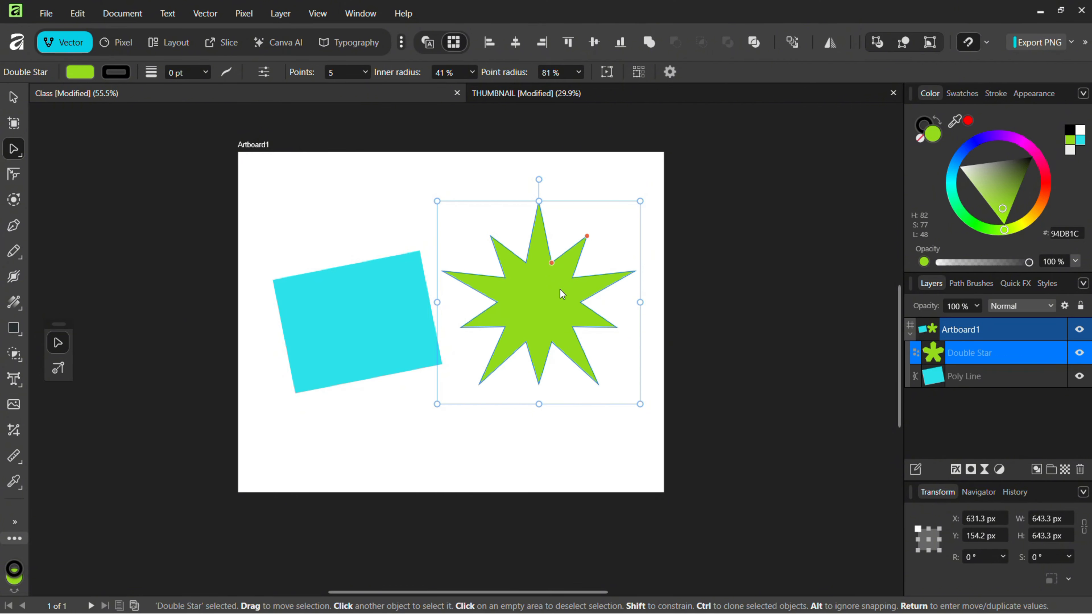
# Compare the star's on-canvas handles under the Move tool and the Node tool.
pyautogui.press('v')
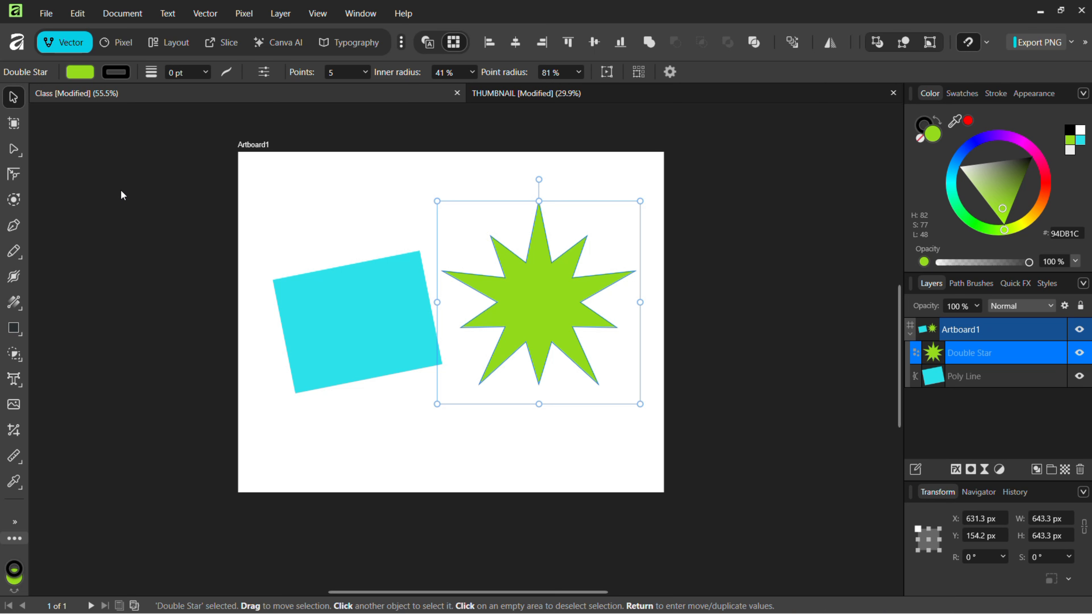
pyautogui.click(20, 151)
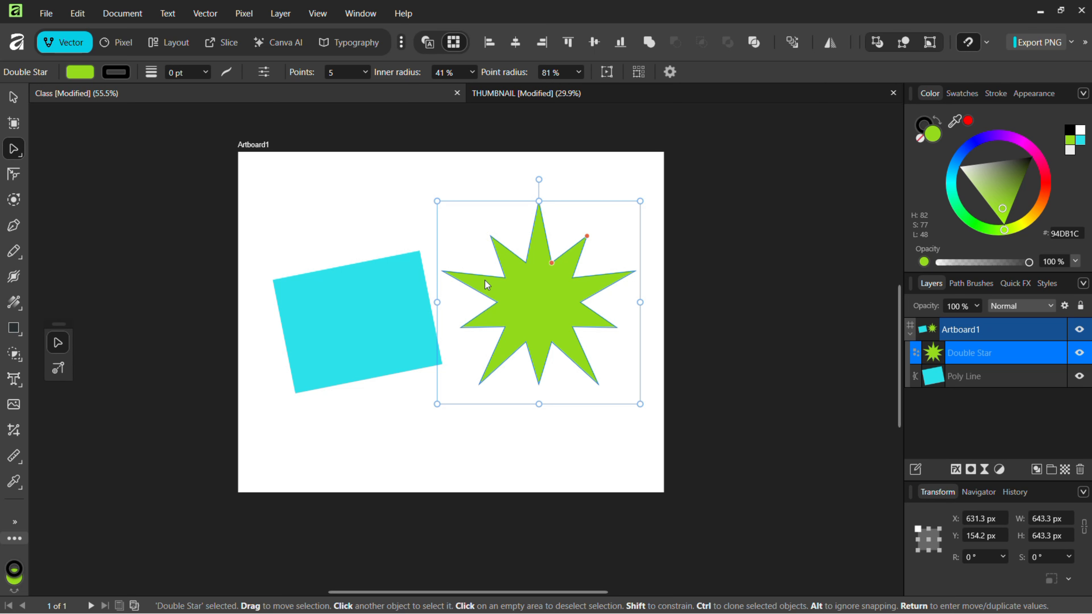
# Convert the green double star to curves so its individual nodes are editable.
pyautogui.scroll(5, 509, 306)
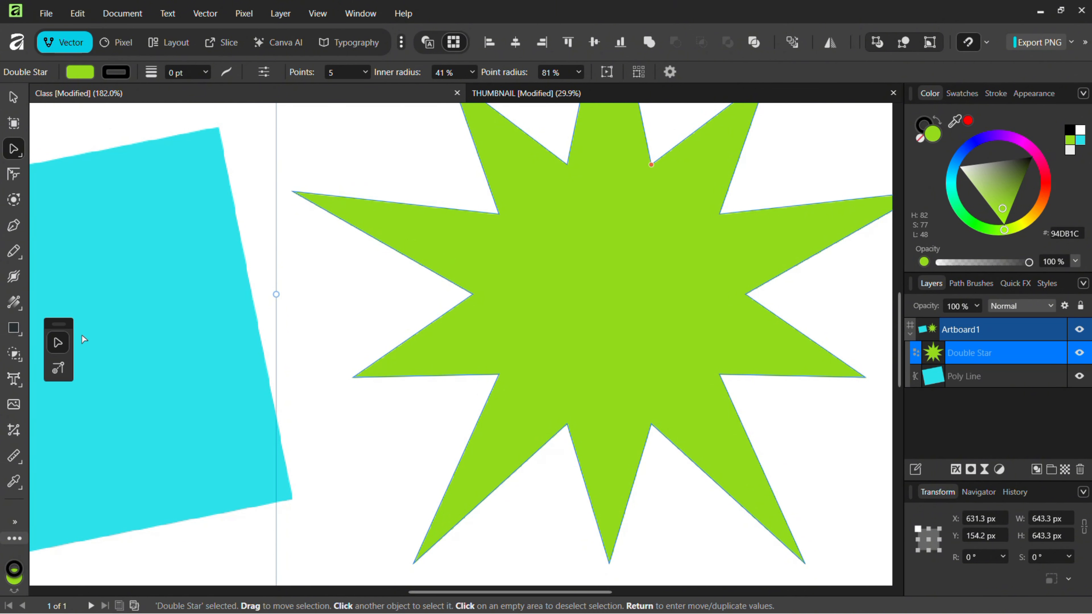
pyautogui.rightClick(553, 266)
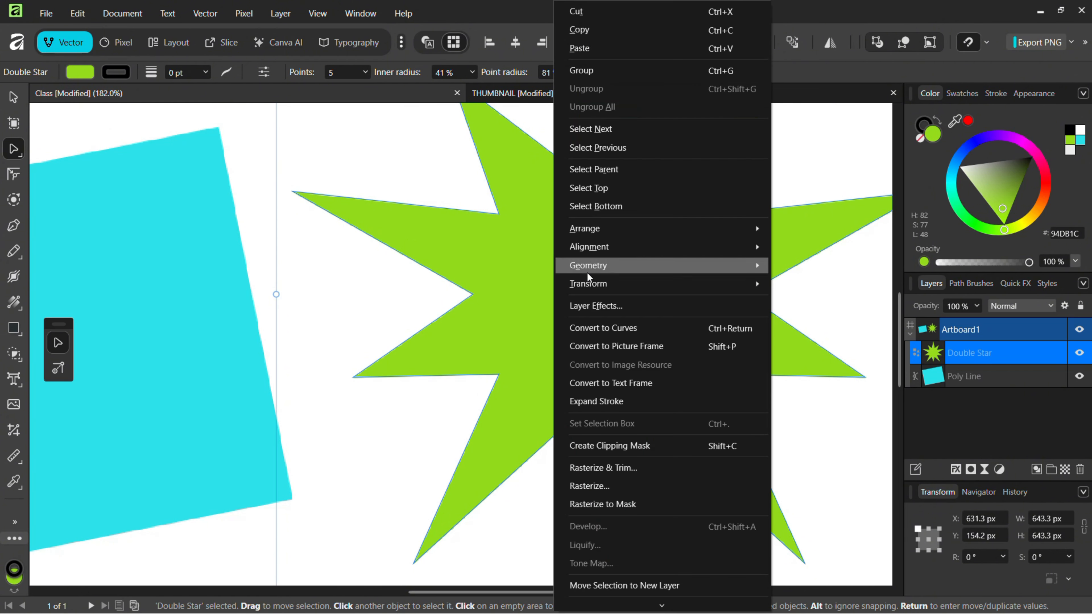
pyautogui.click(603, 329)
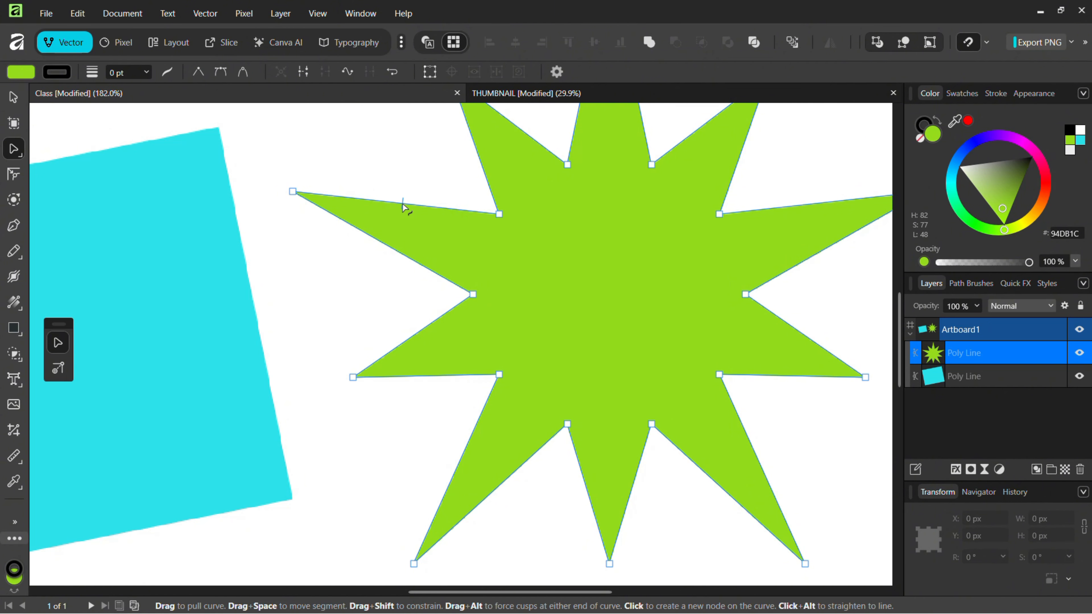
# Bend one straight edge of most of the star's spikes into an inward curve with the Node tool.
pyautogui.moveTo(404, 207); pyautogui.dragTo(490, 246)
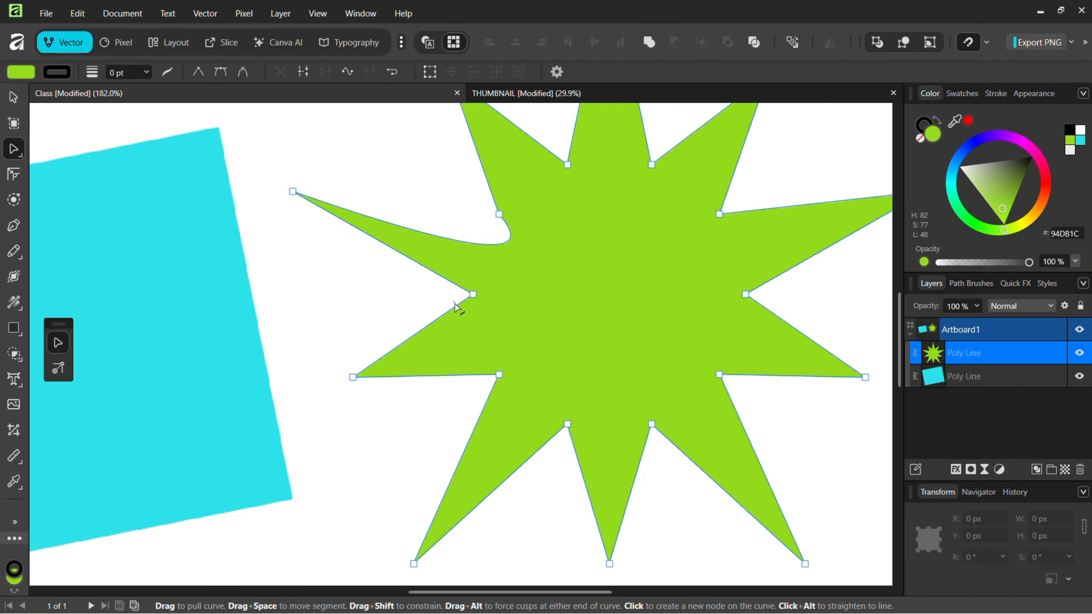
pyautogui.moveTo(460, 306); pyautogui.dragTo(488, 349)
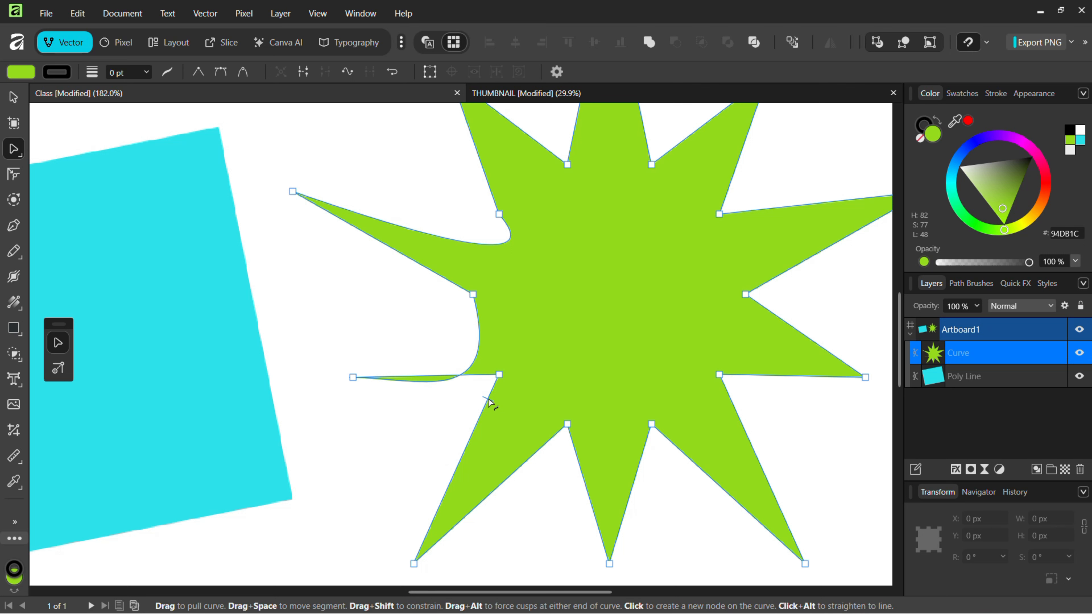
pyautogui.moveTo(489, 398); pyautogui.dragTo(512, 419)
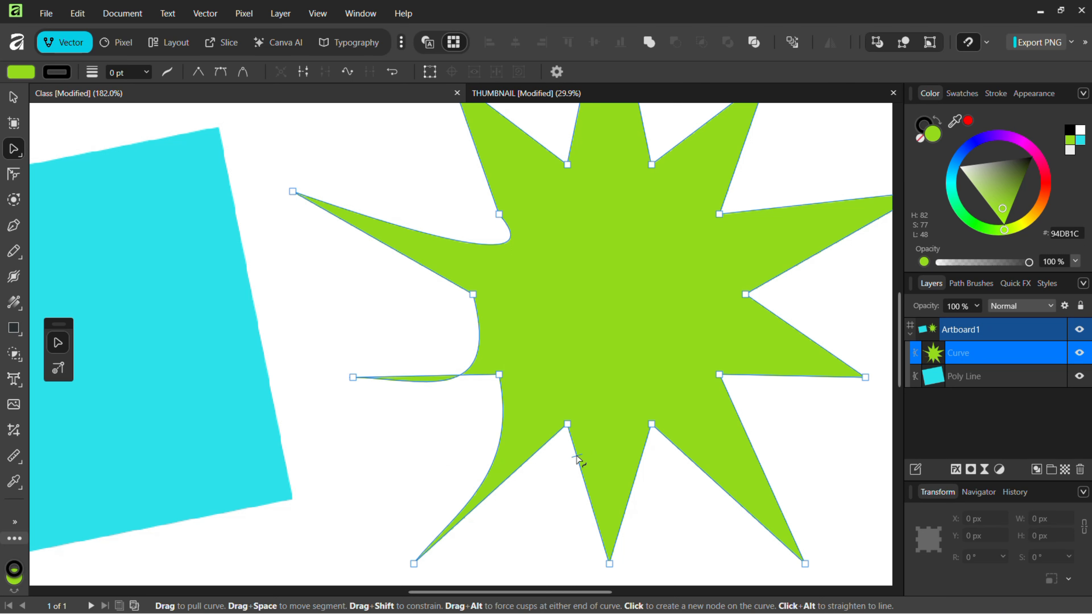
pyautogui.moveTo(577, 458); pyautogui.dragTo(592, 452)
pyautogui.moveTo(688, 459); pyautogui.dragTo(703, 430)
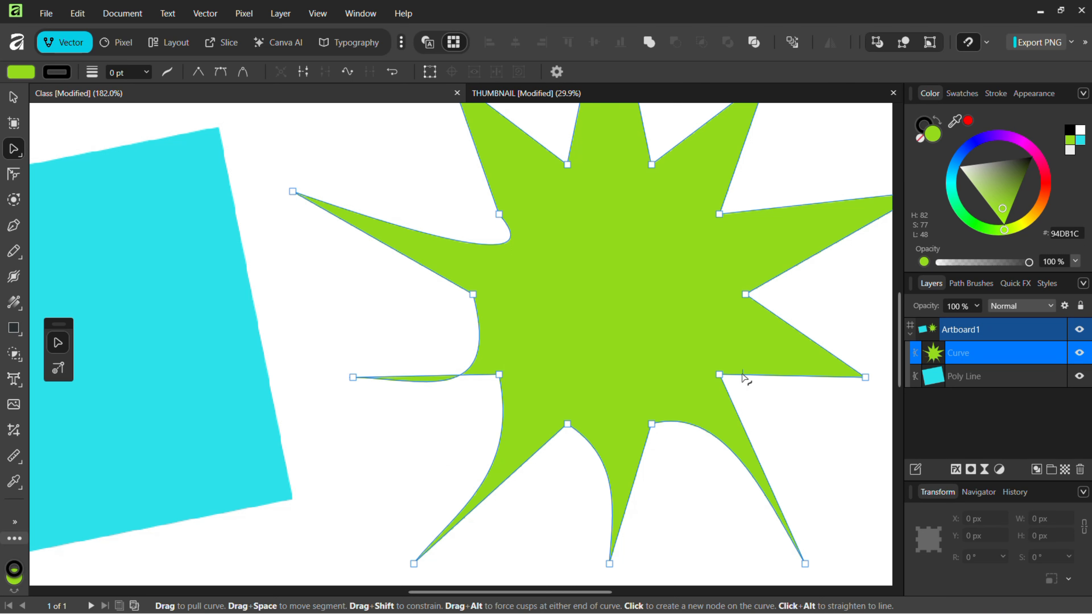
pyautogui.moveTo(753, 378); pyautogui.dragTo(736, 339)
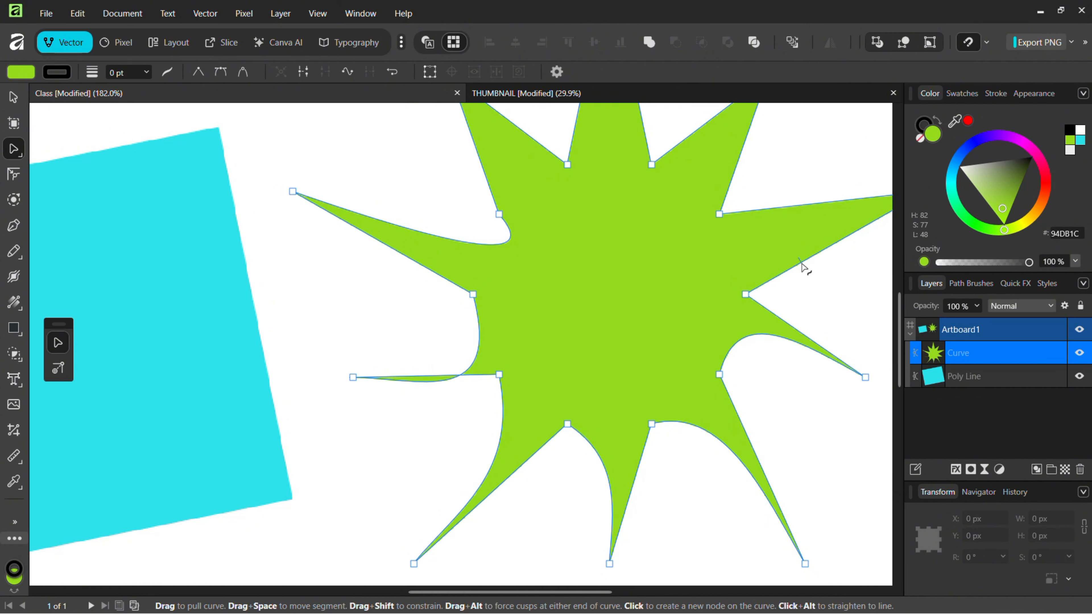
pyautogui.moveTo(802, 268); pyautogui.dragTo(741, 259)
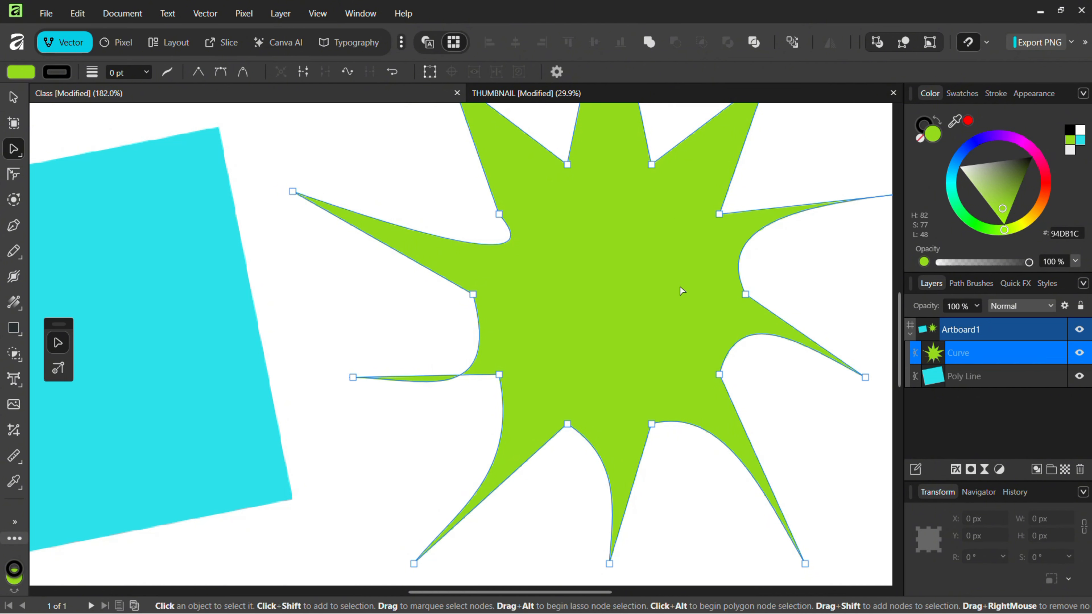
pyautogui.scroll(-5, 683, 286)
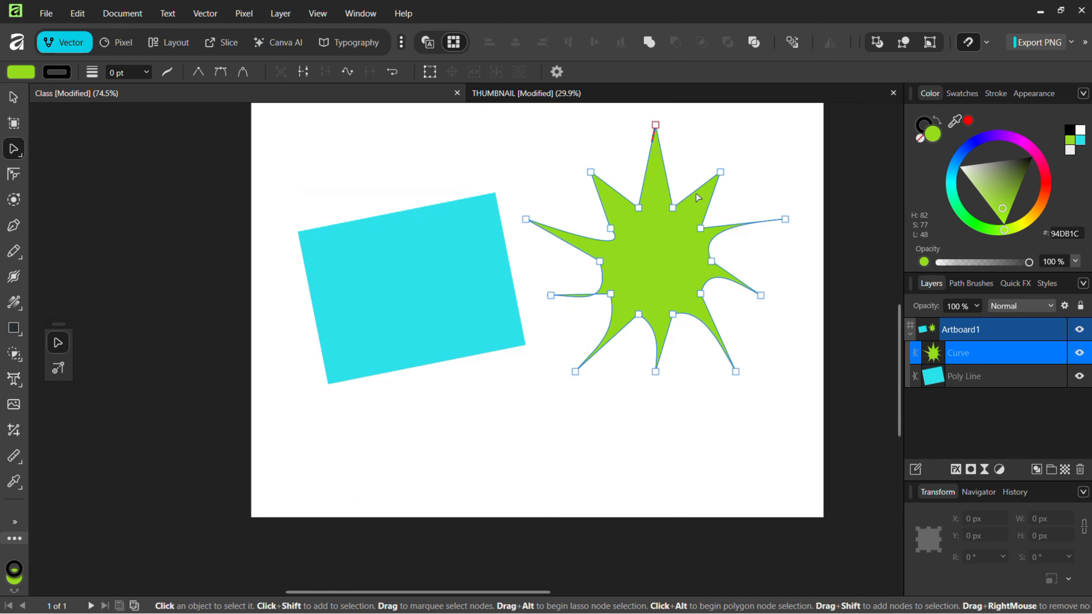
pyautogui.moveTo(697, 193)
pyautogui.mouseDown()
pyautogui.moveTo(692, 178)
pyautogui.moveTo(704, 206)
pyautogui.mouseUp()
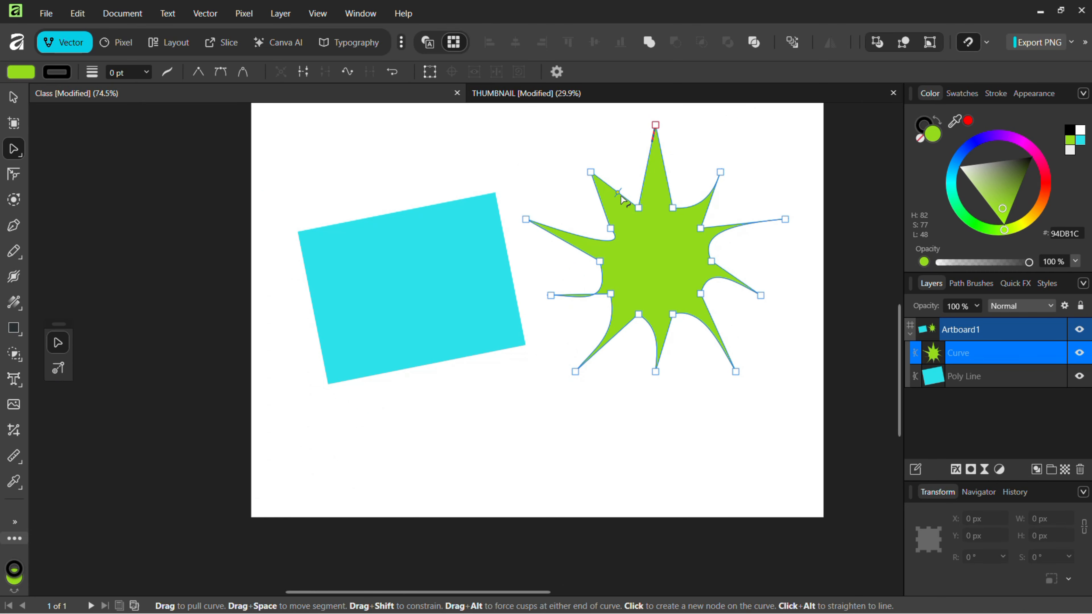
pyautogui.moveTo(623, 199); pyautogui.dragTo(616, 211)
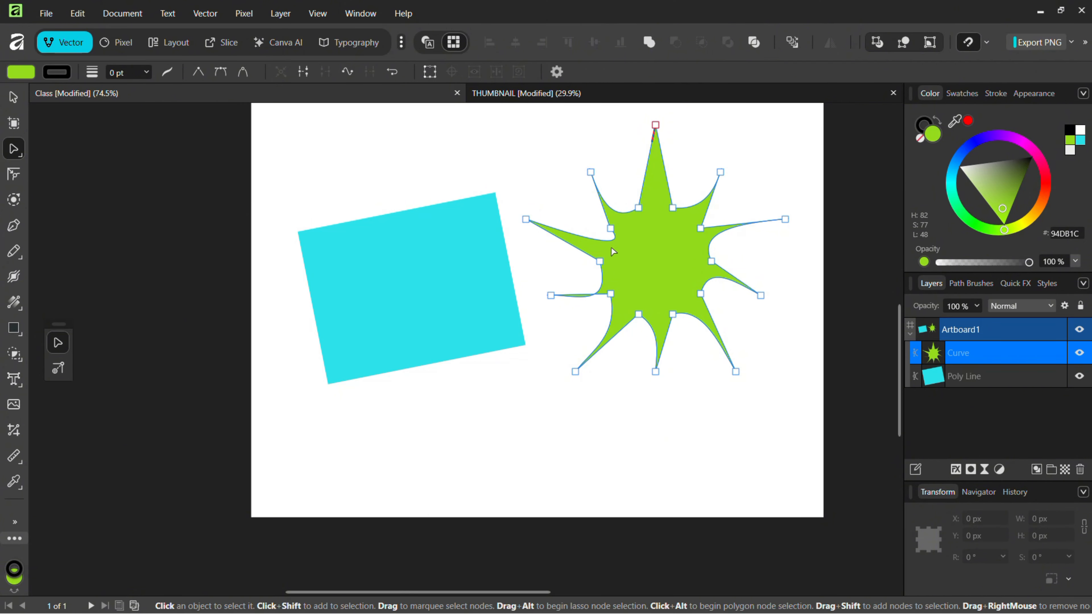
pyautogui.moveTo(580, 297); pyautogui.dragTo(609, 282)
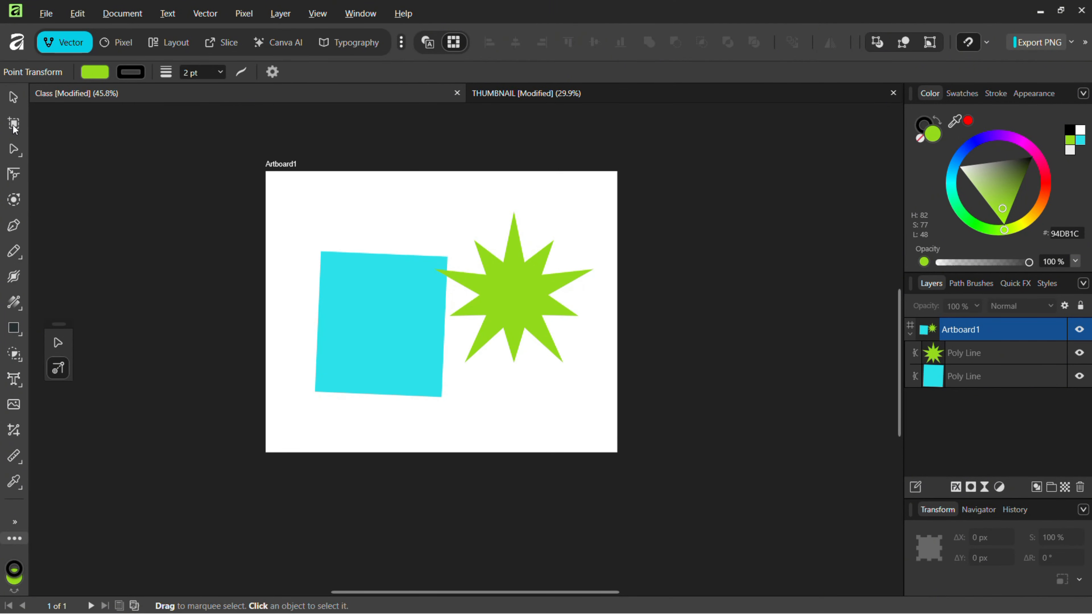
# Shrink the cyan rectangle with the Point Transform tool by moving its upper-right corner toward the transform origin near its lower-left corner.
pyautogui.click(15, 150)
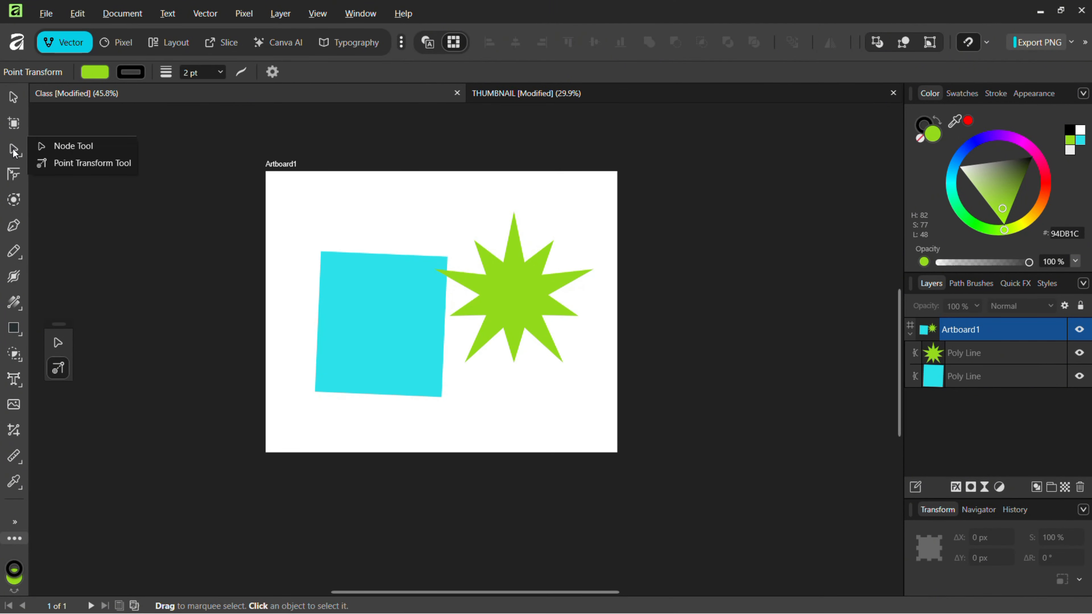
pyautogui.click(54, 158)
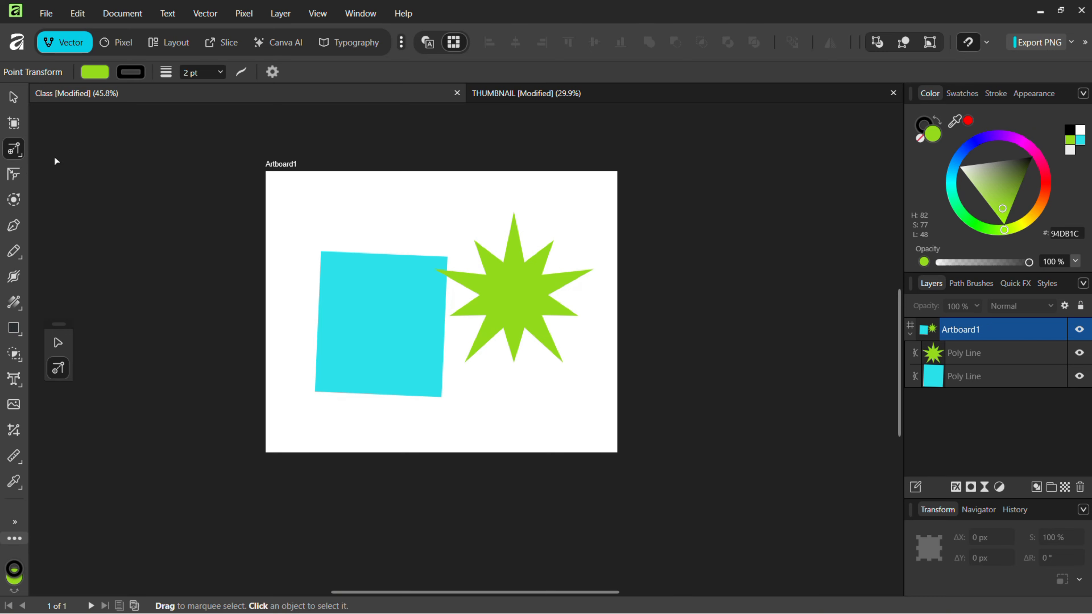
pyautogui.click(368, 314)
pyautogui.scroll(5, 372, 318)
pyautogui.scroll(-5, 374, 321)
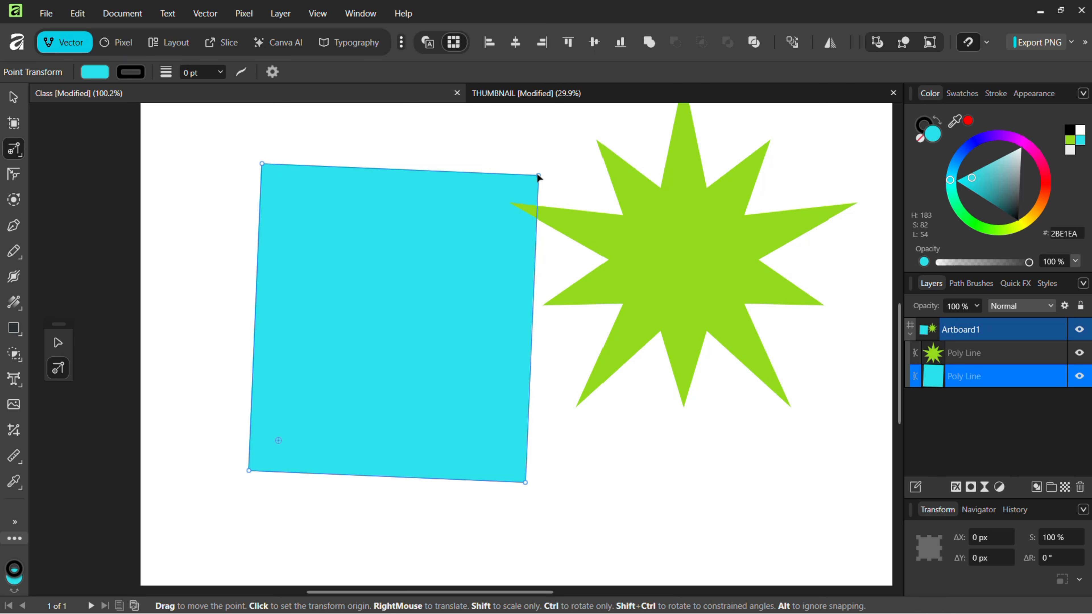
pyautogui.moveTo(538, 176); pyautogui.dragTo(395, 306)
# Rotate and shrink the cyan rectangle about its centre, and scale it 145.3% with a 21.1° rotation about an origin near its upper-left corner.
pyautogui.moveTo(276, 441); pyautogui.dragTo(330, 388)
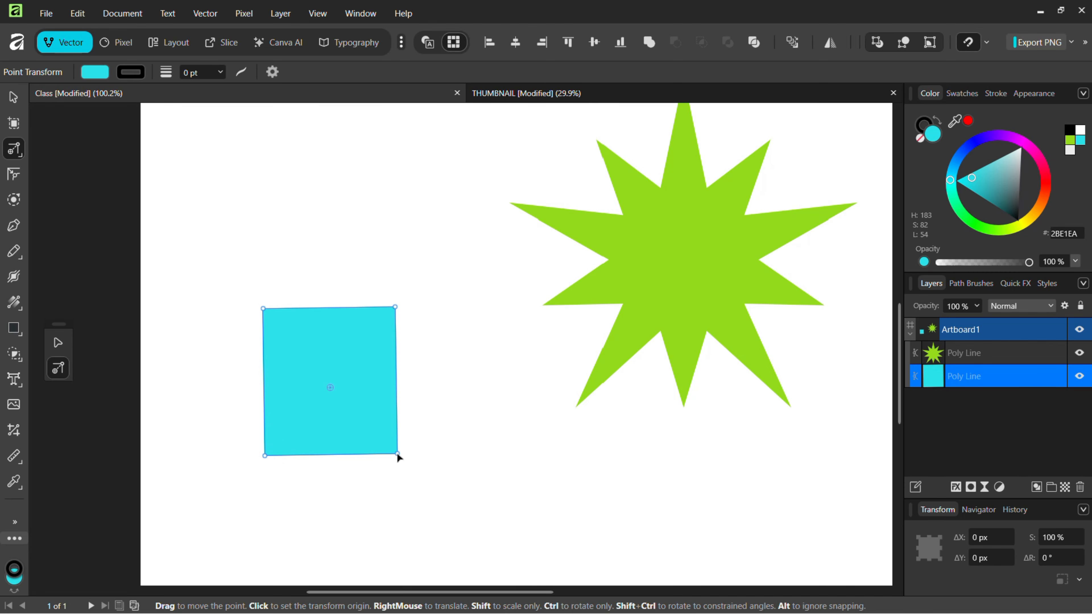
pyautogui.moveTo(396, 451); pyautogui.dragTo(365, 463)
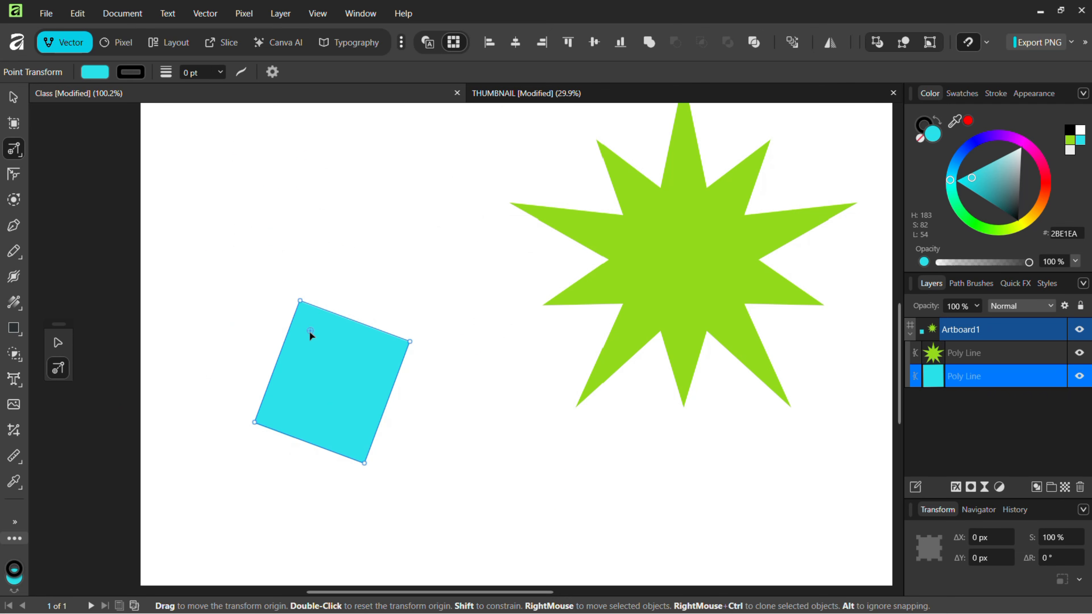
pyautogui.moveTo(310, 330); pyautogui.dragTo(309, 323)
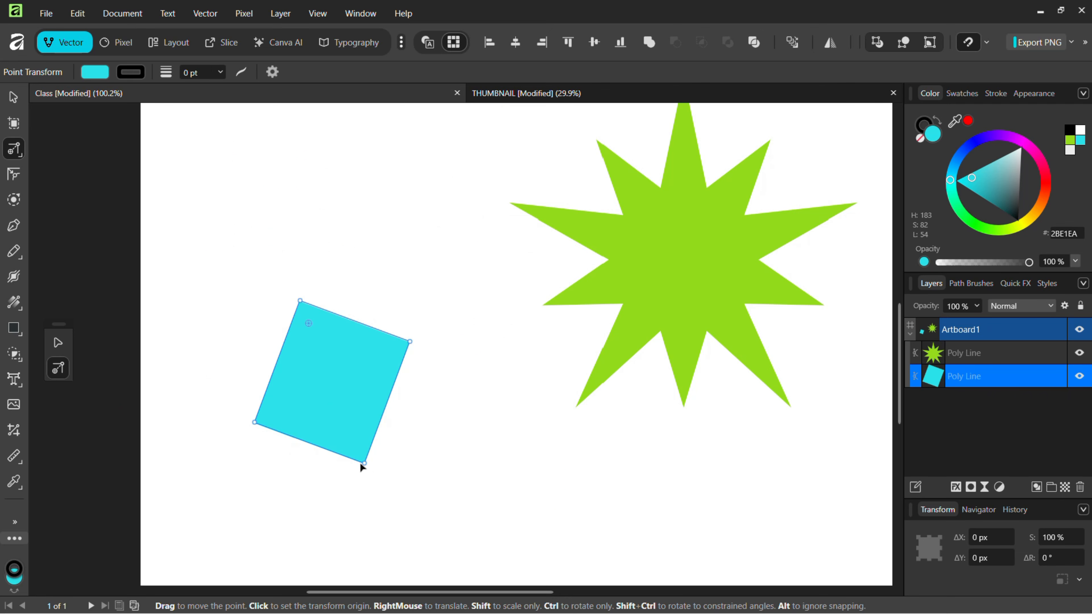
pyautogui.moveTo(364, 463); pyautogui.dragTo(456, 485)
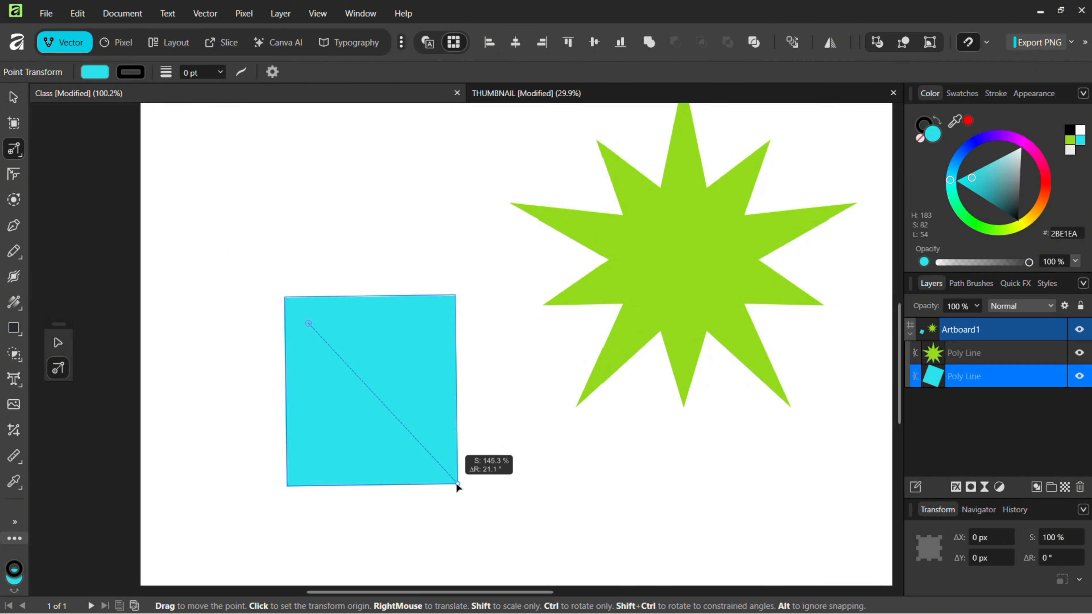
pyautogui.moveTo(456, 484); pyautogui.dragTo(456, 483)
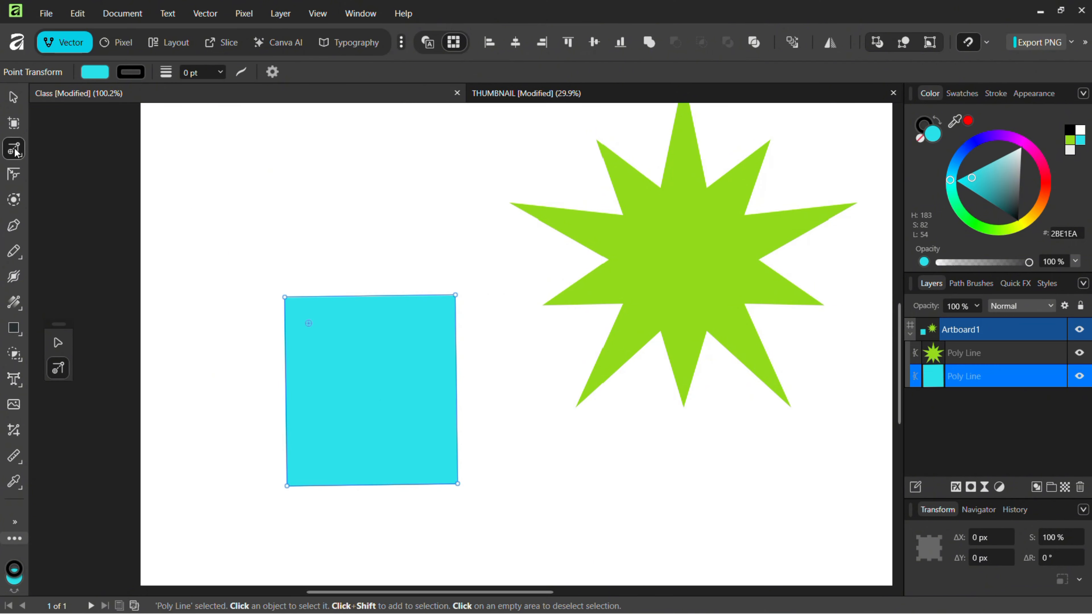
pyautogui.click(13, 148)
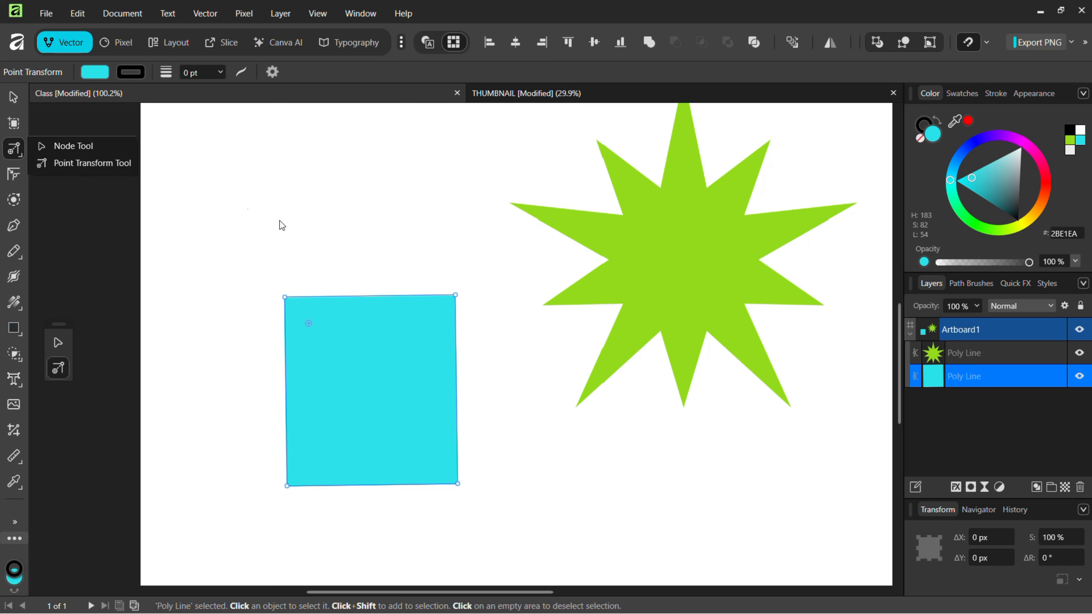
pyautogui.click(335, 287)
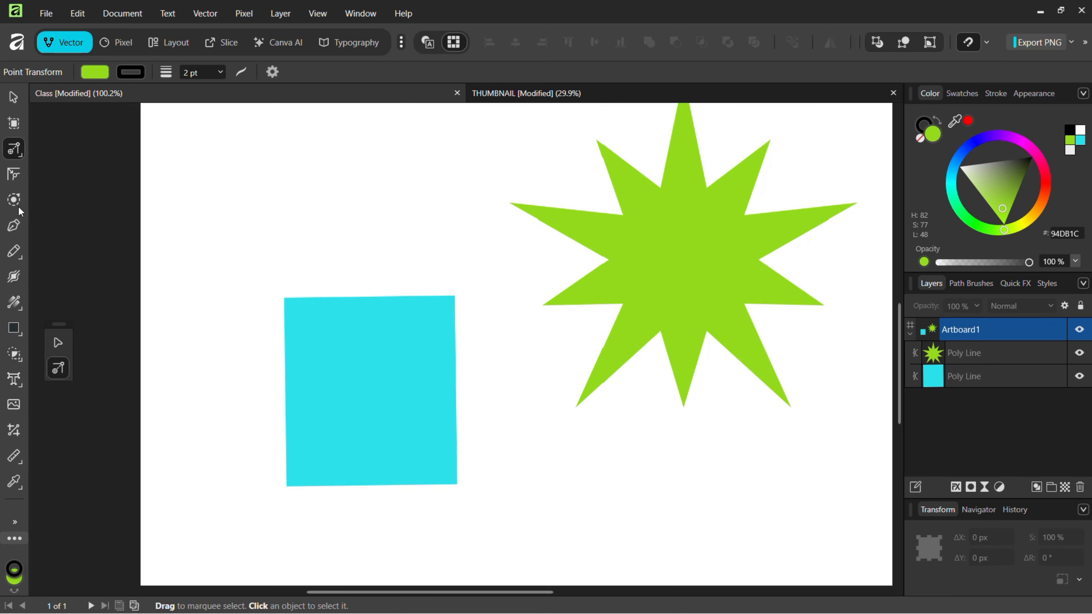